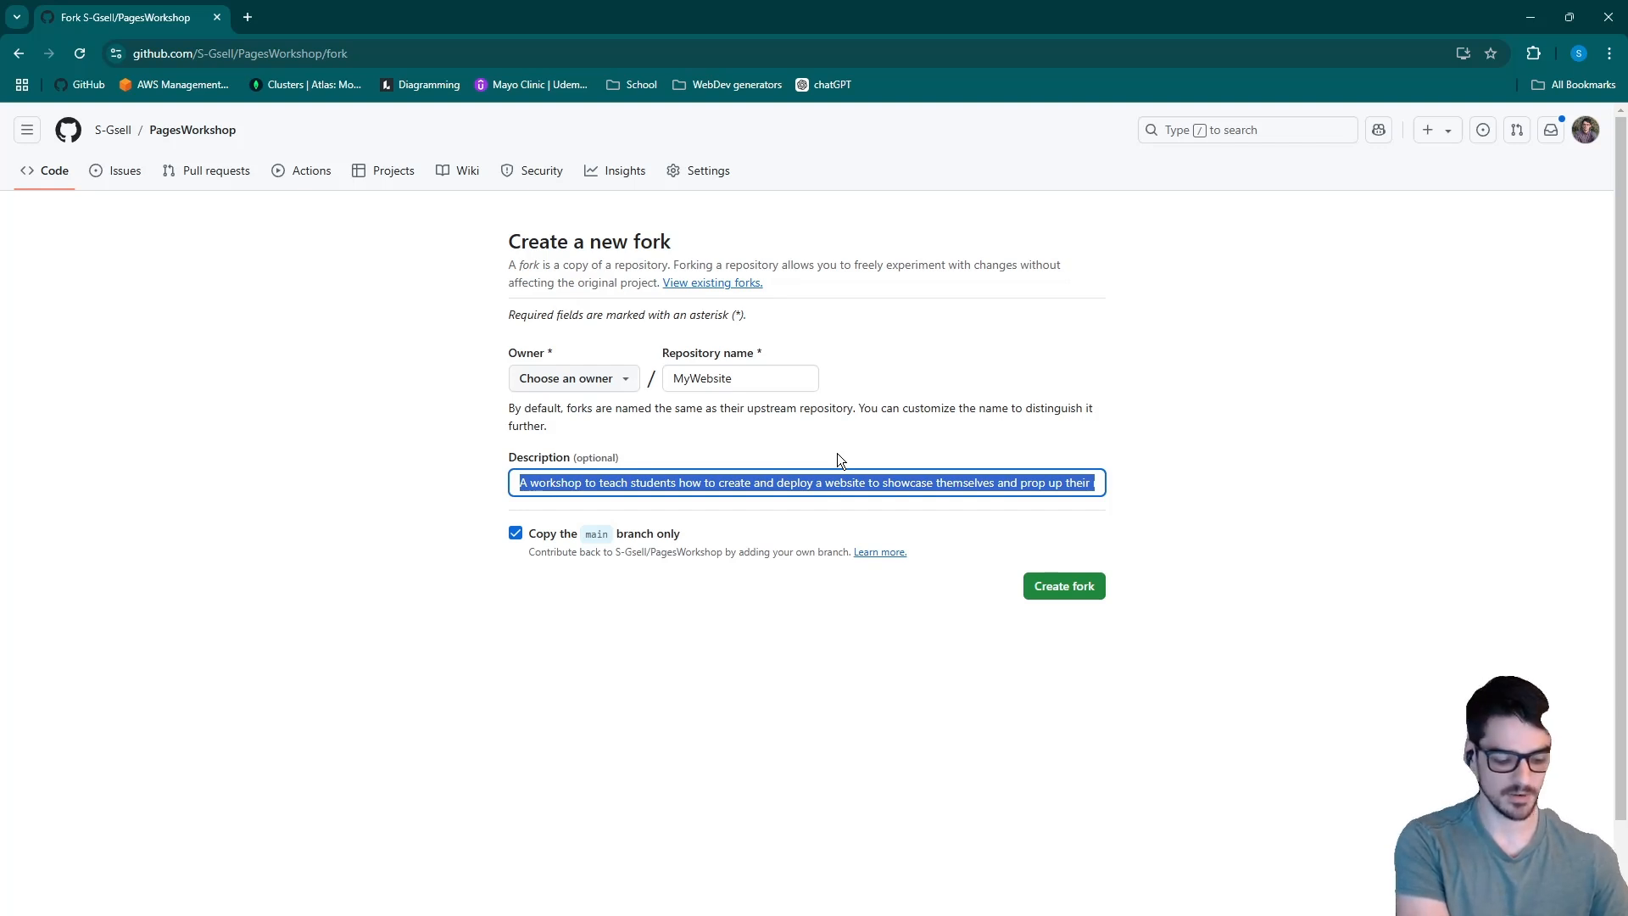
- Create the MyWebsite fork under the GsellContent owner with the description "My cool site"
type("My cool site")
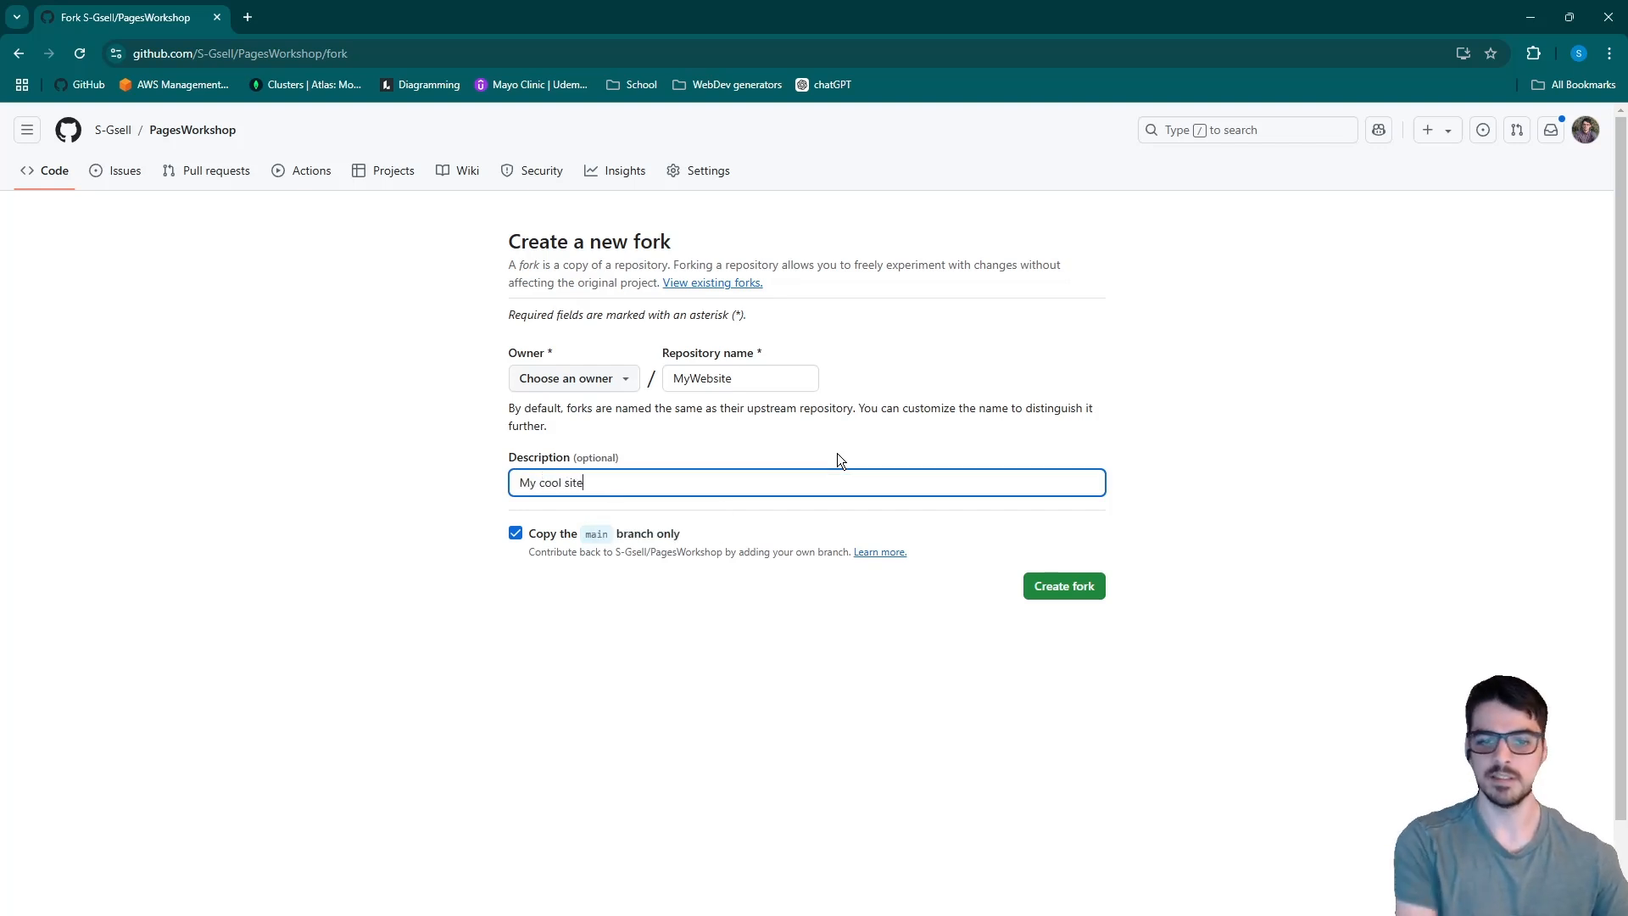
left_click(617, 380)
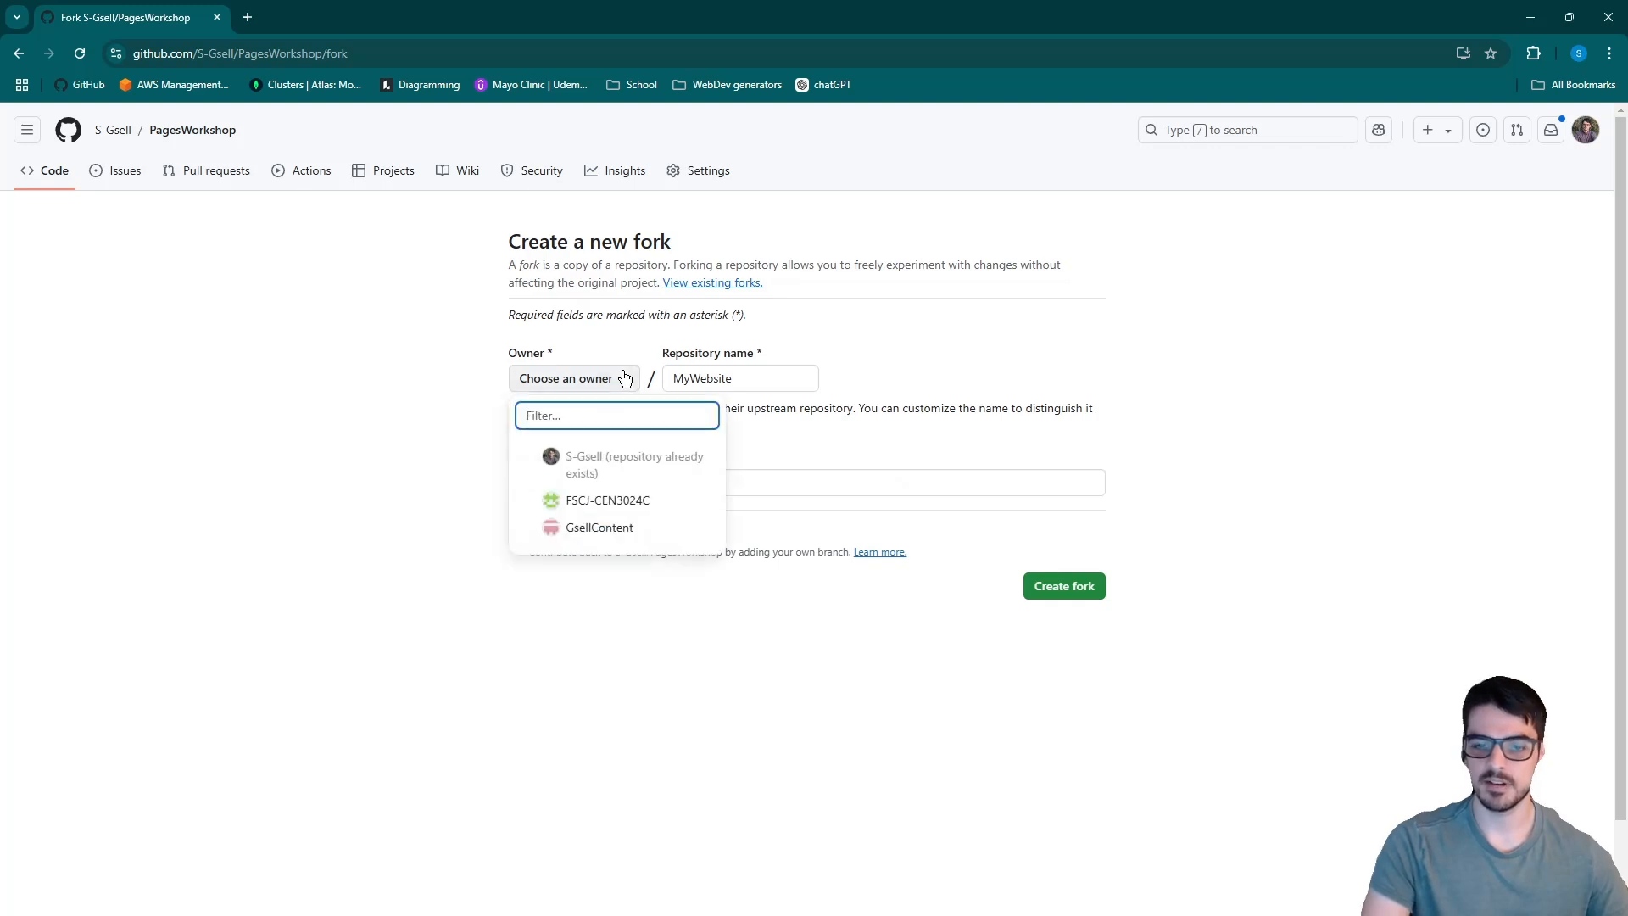
left_click(608, 521)
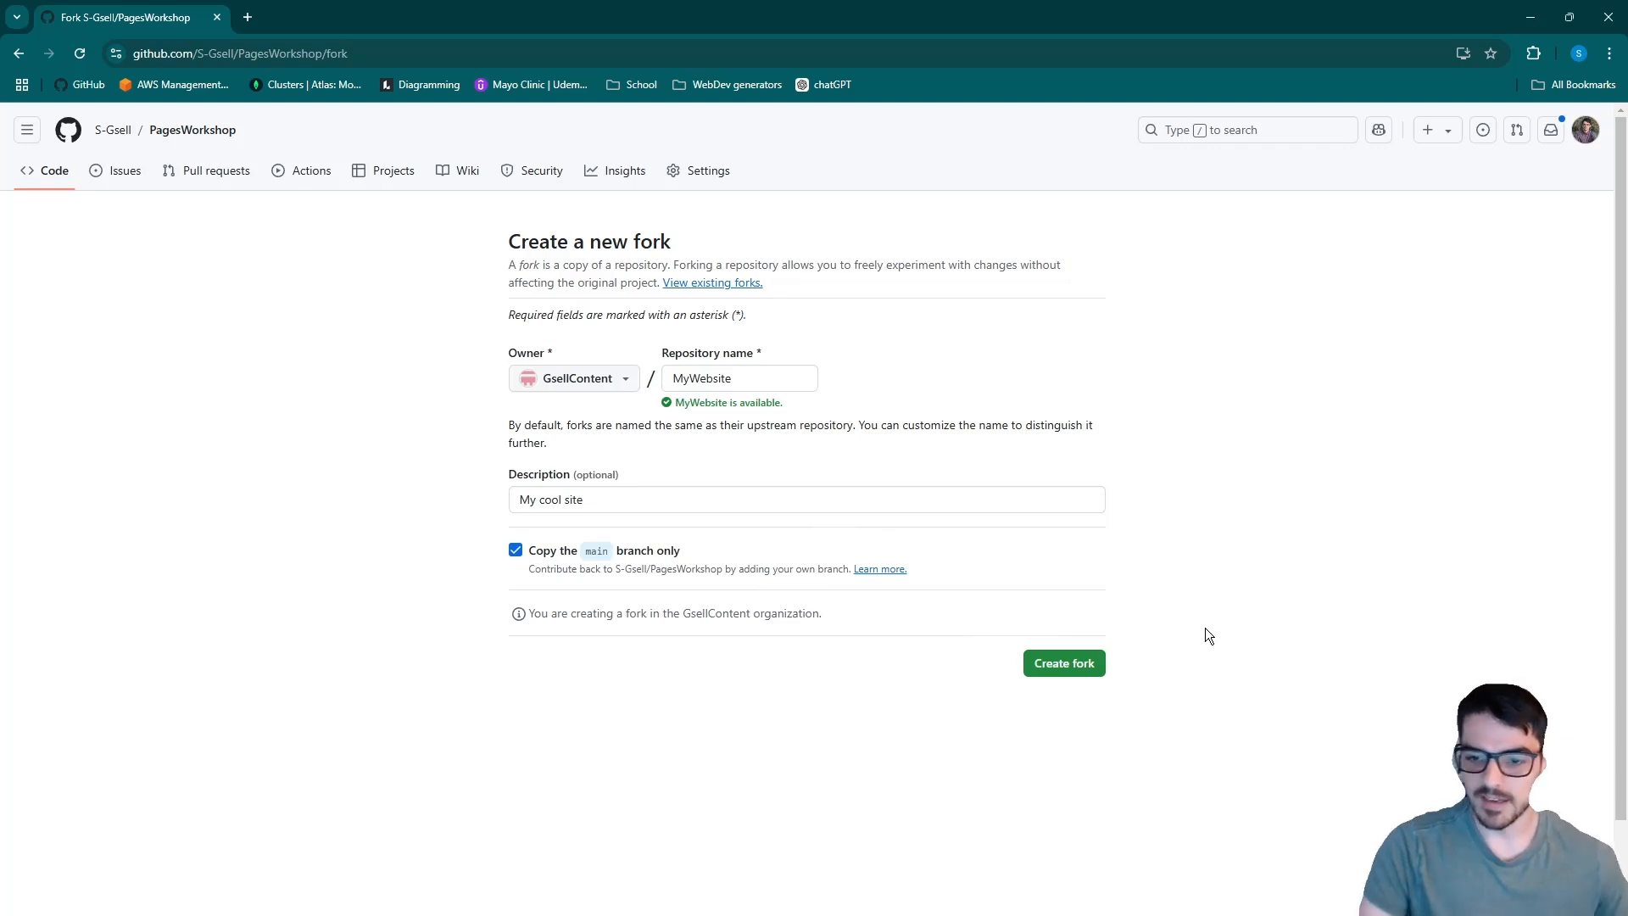
left_click(1066, 664)
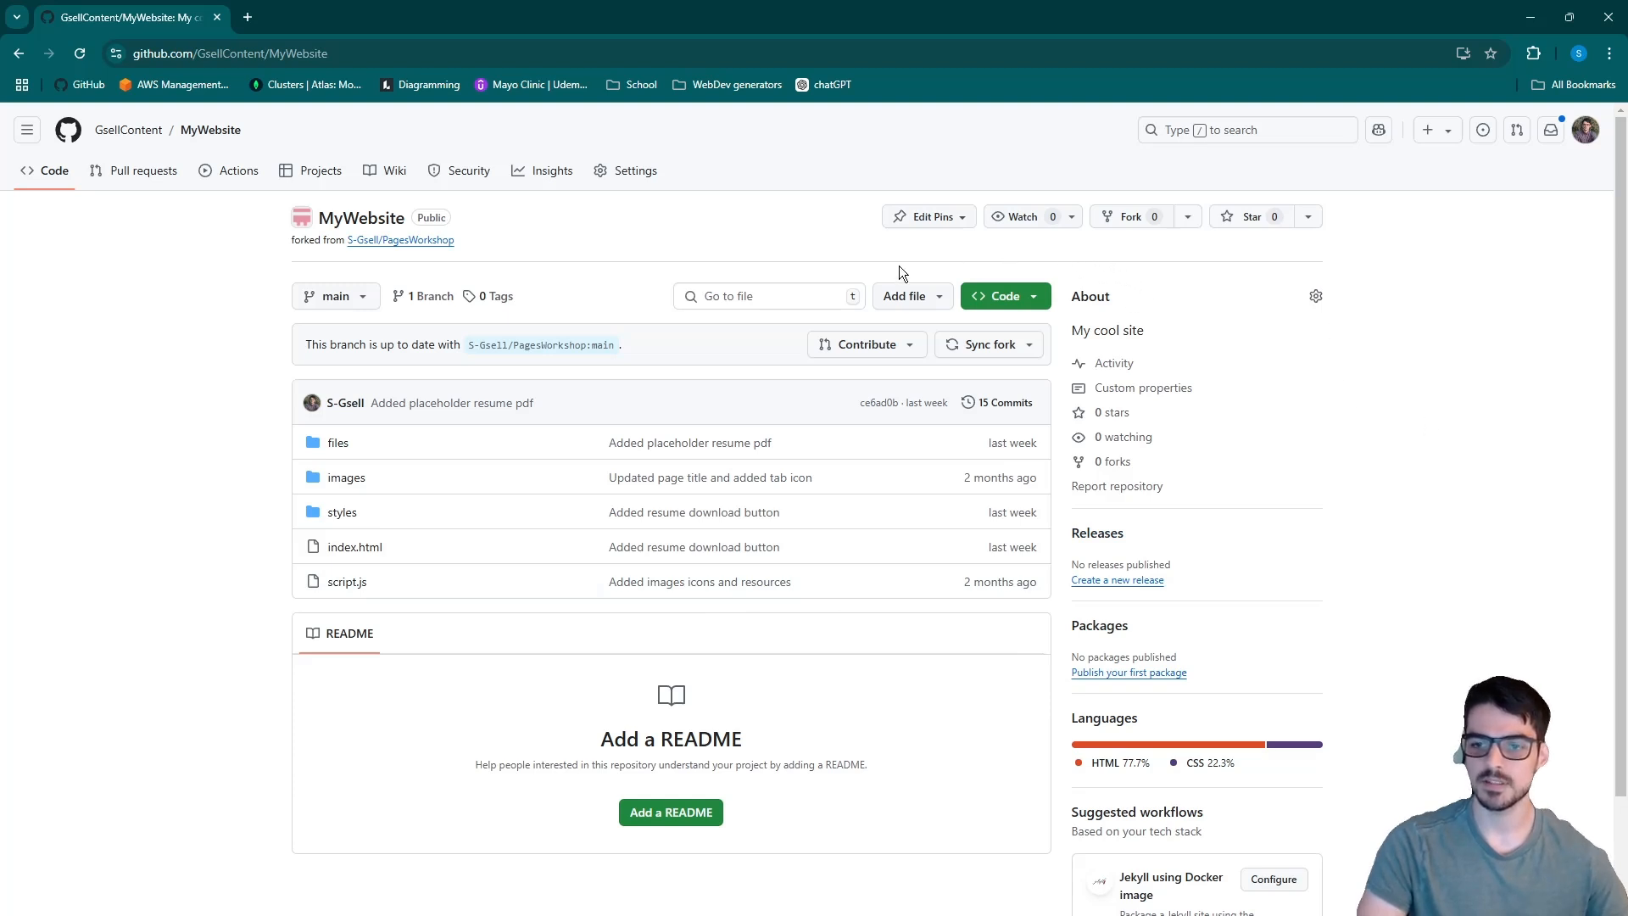
- Consult the Navigate to Pages slide in PowerPoint and open the GitHub Pages settings of the MyWebsite repository in Chrome
left_click(565, 913)
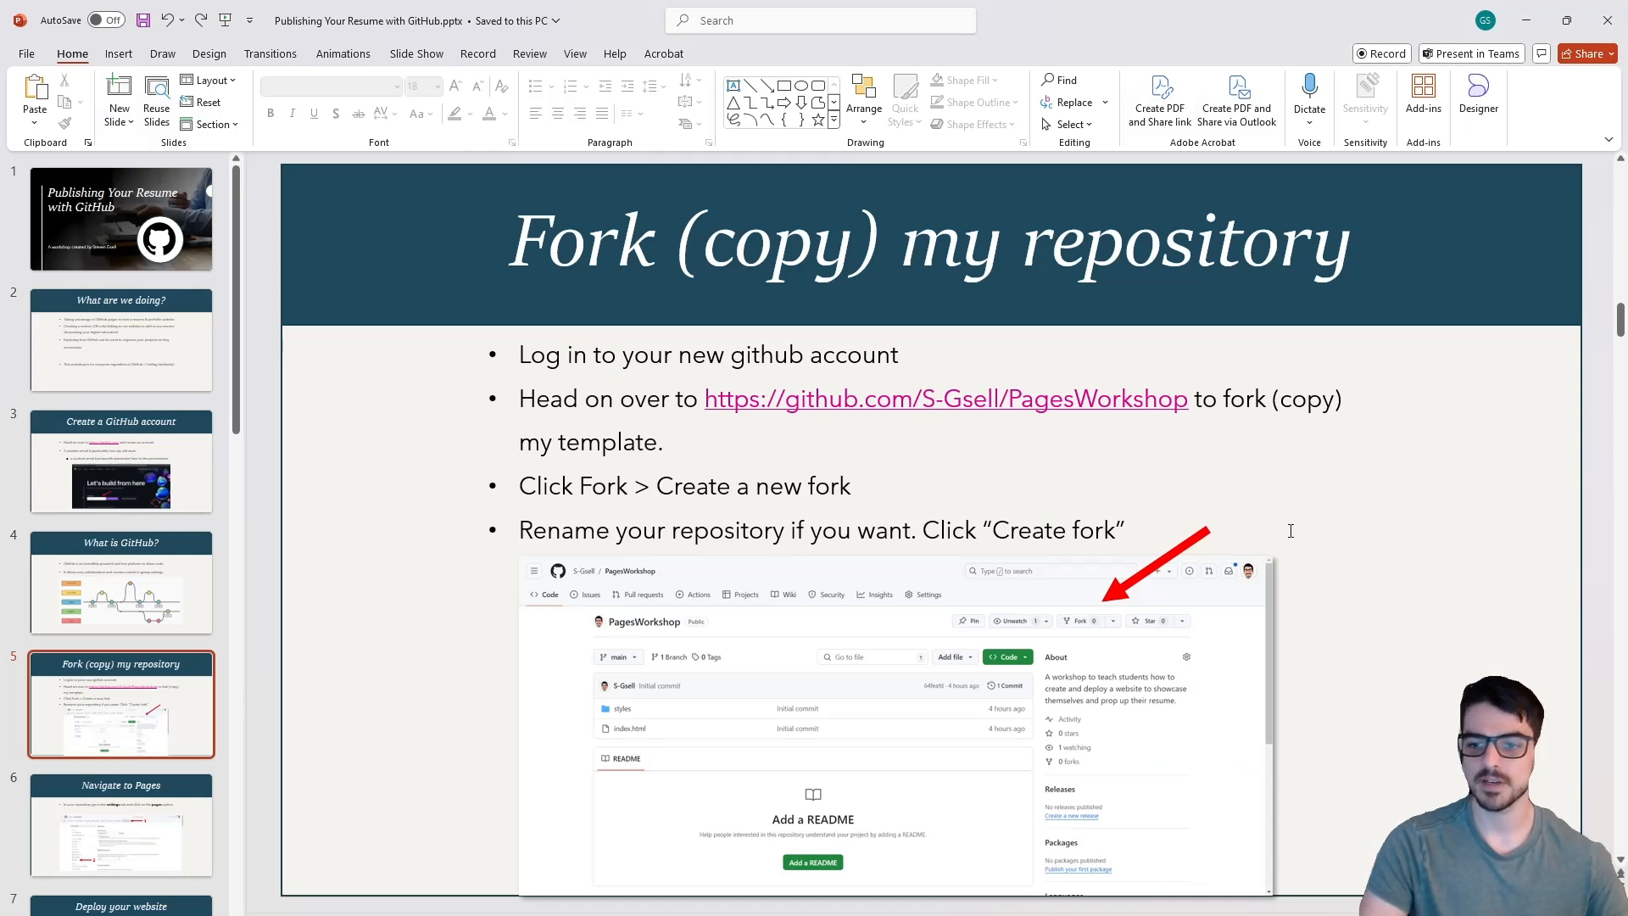
scroll(1347, 542, "down", 2)
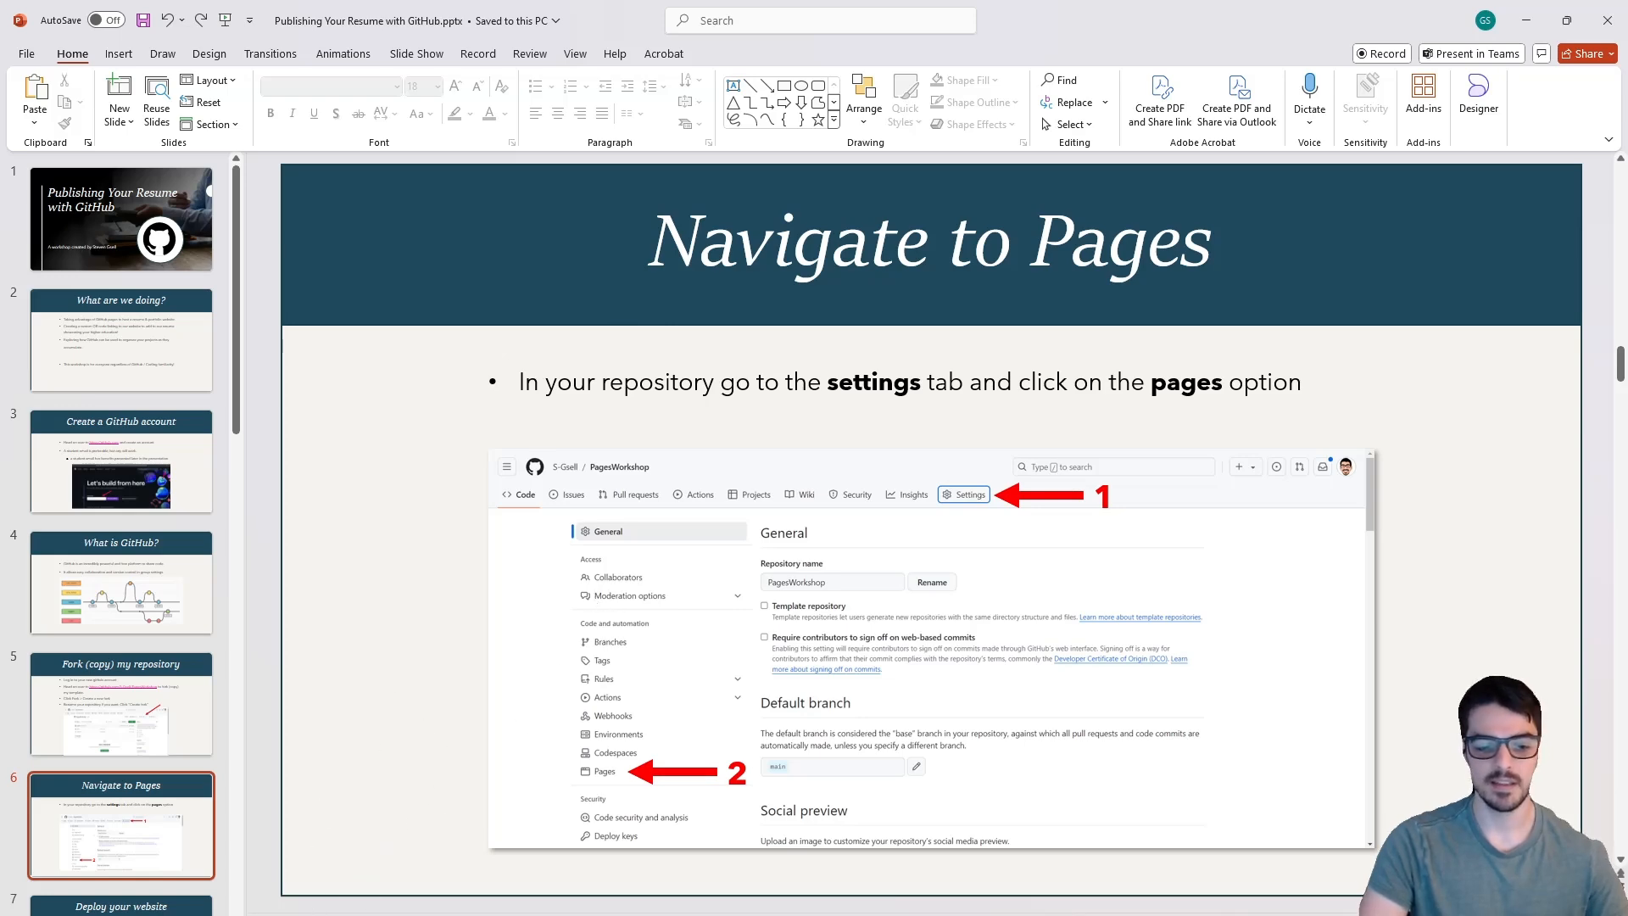
left_click(365, 865)
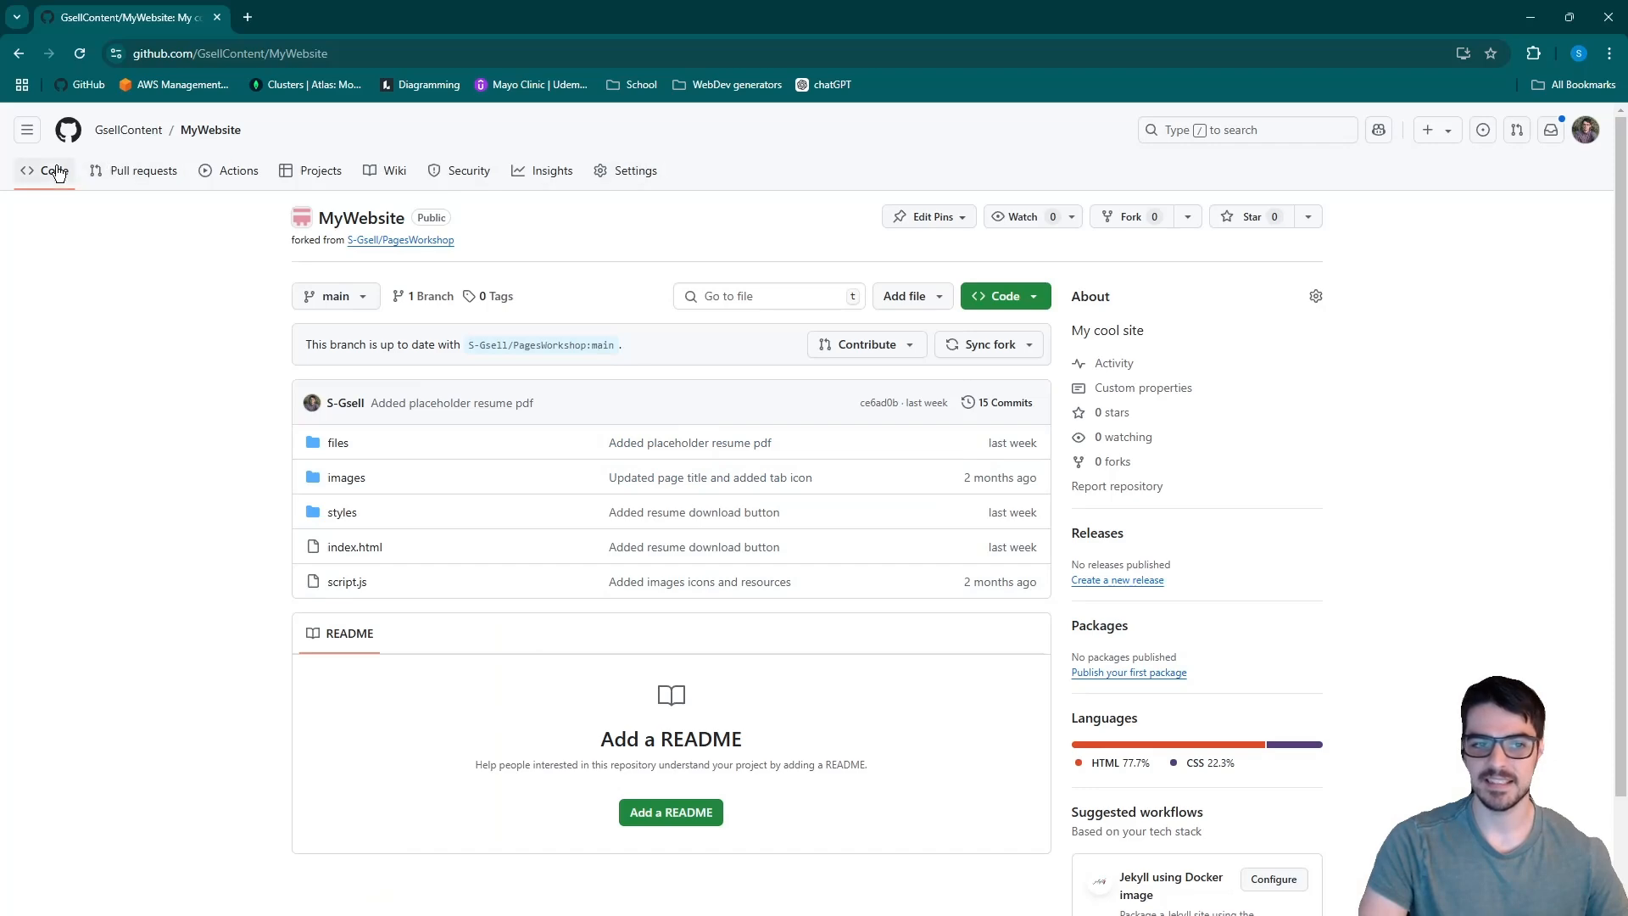
left_click(619, 172)
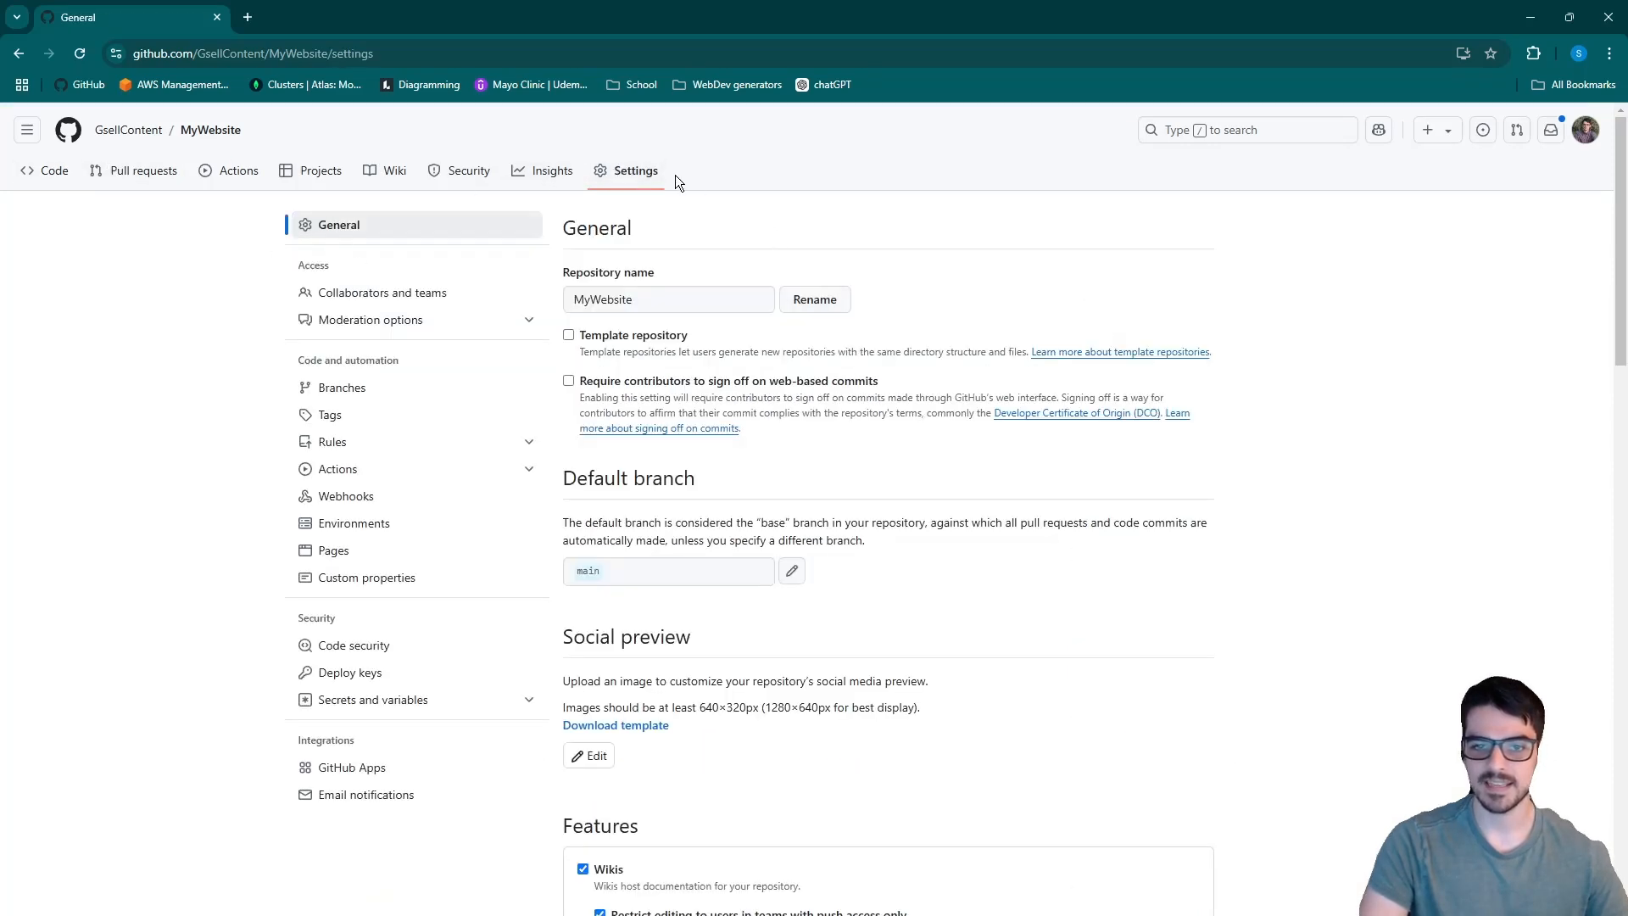
left_click(360, 553)
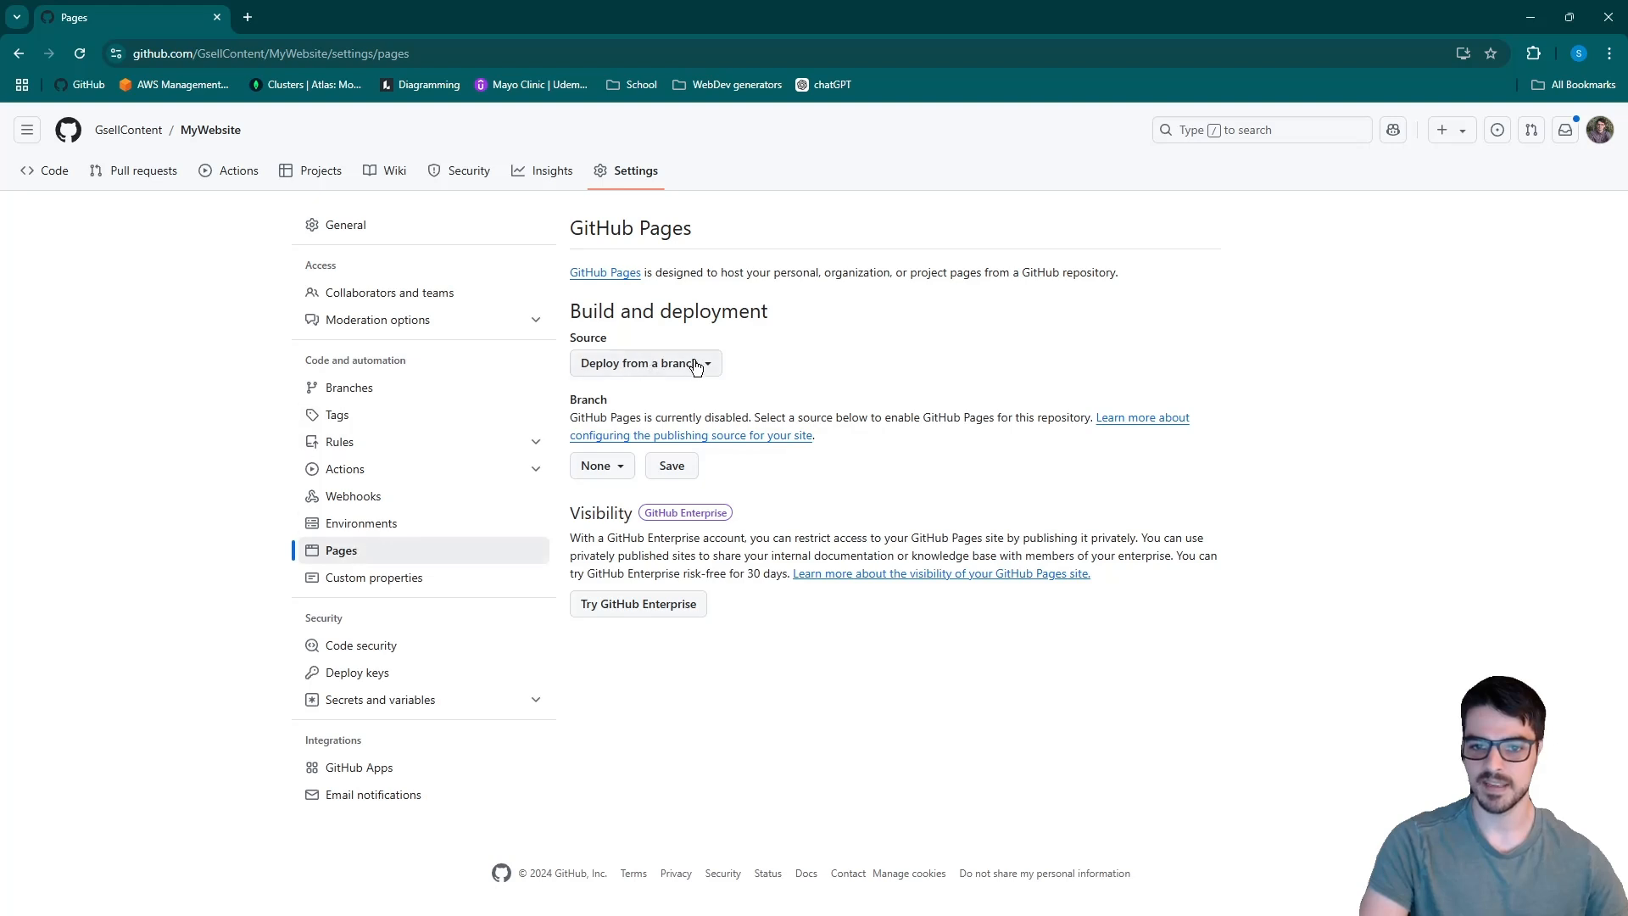
- Set the GitHub Pages source to deploy from the main branch's / (root) folder and save it
left_click(701, 377)
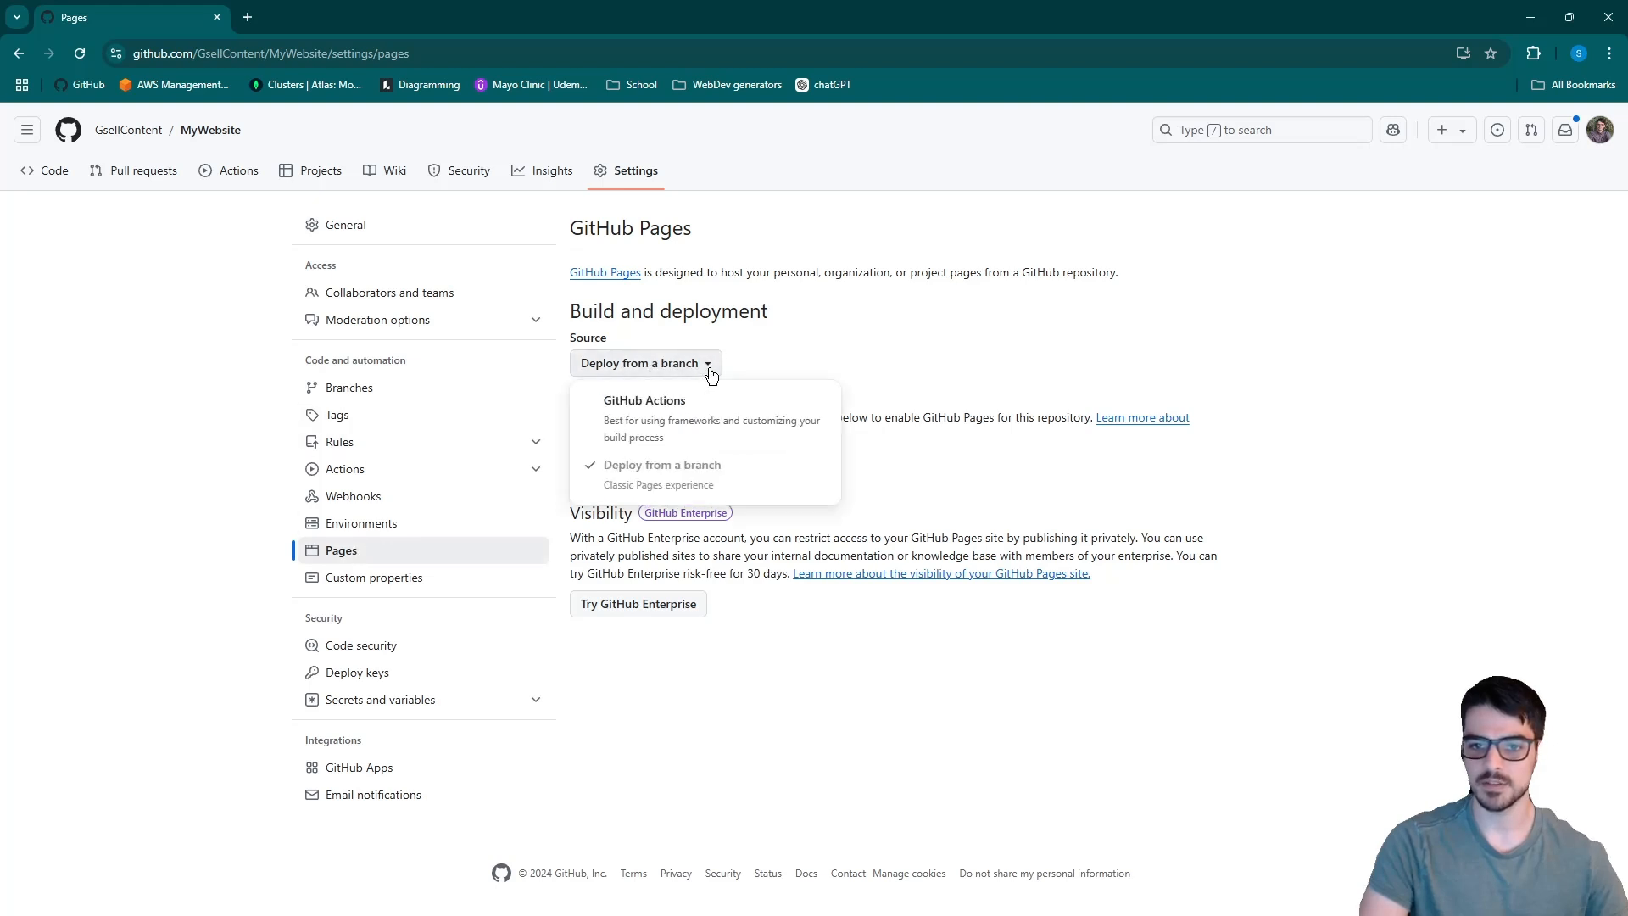
left_click(705, 369)
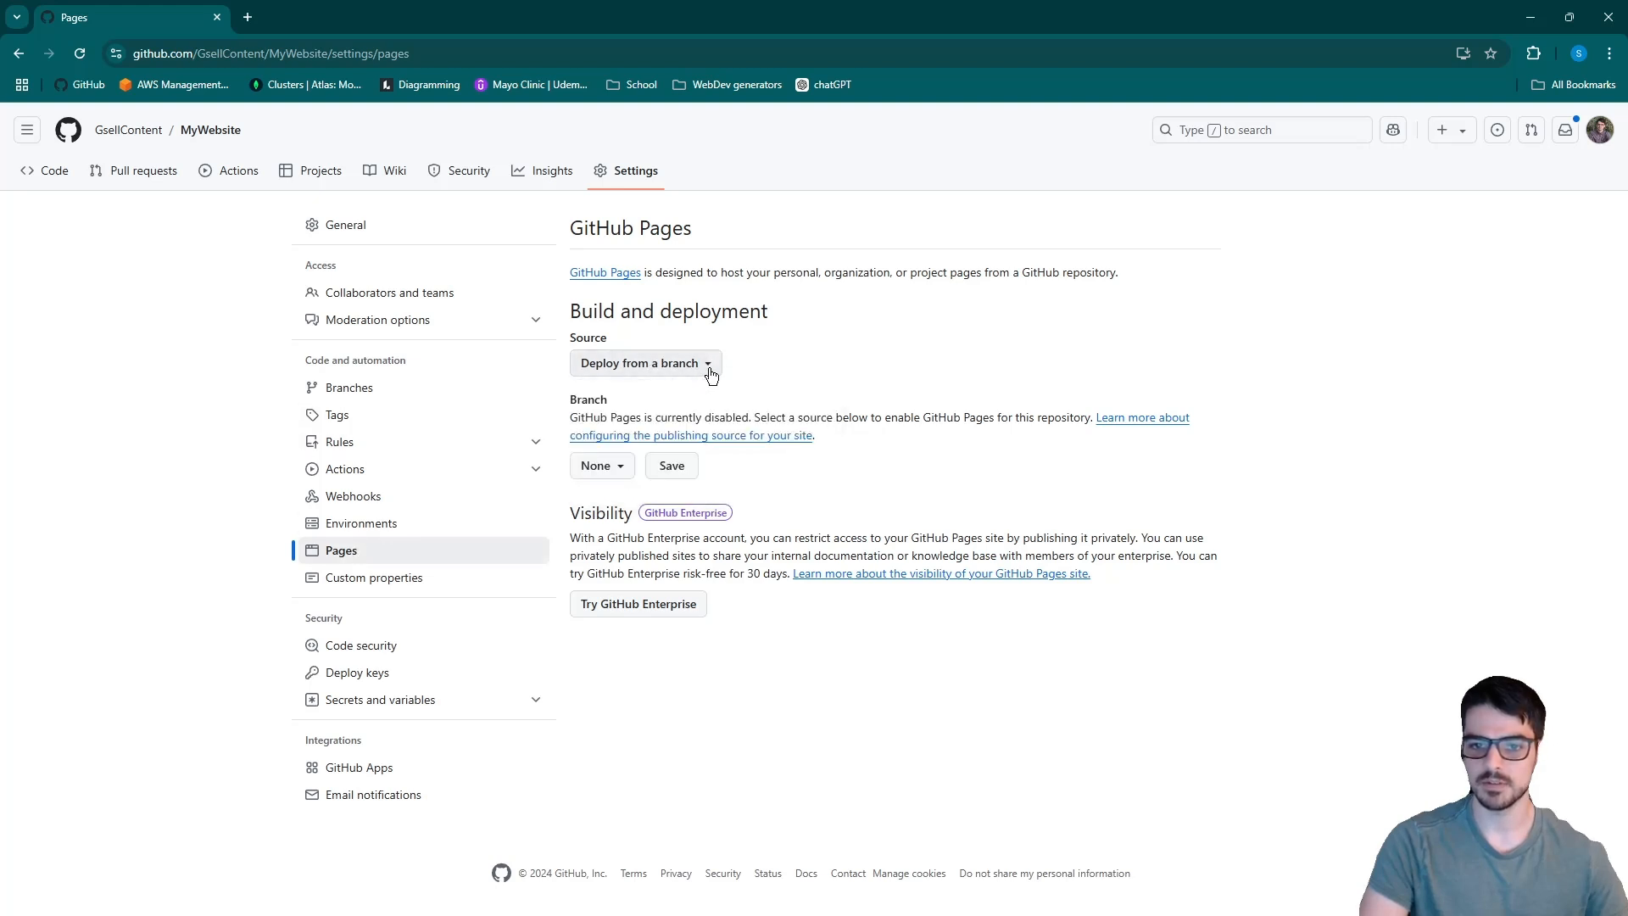
left_click(624, 468)
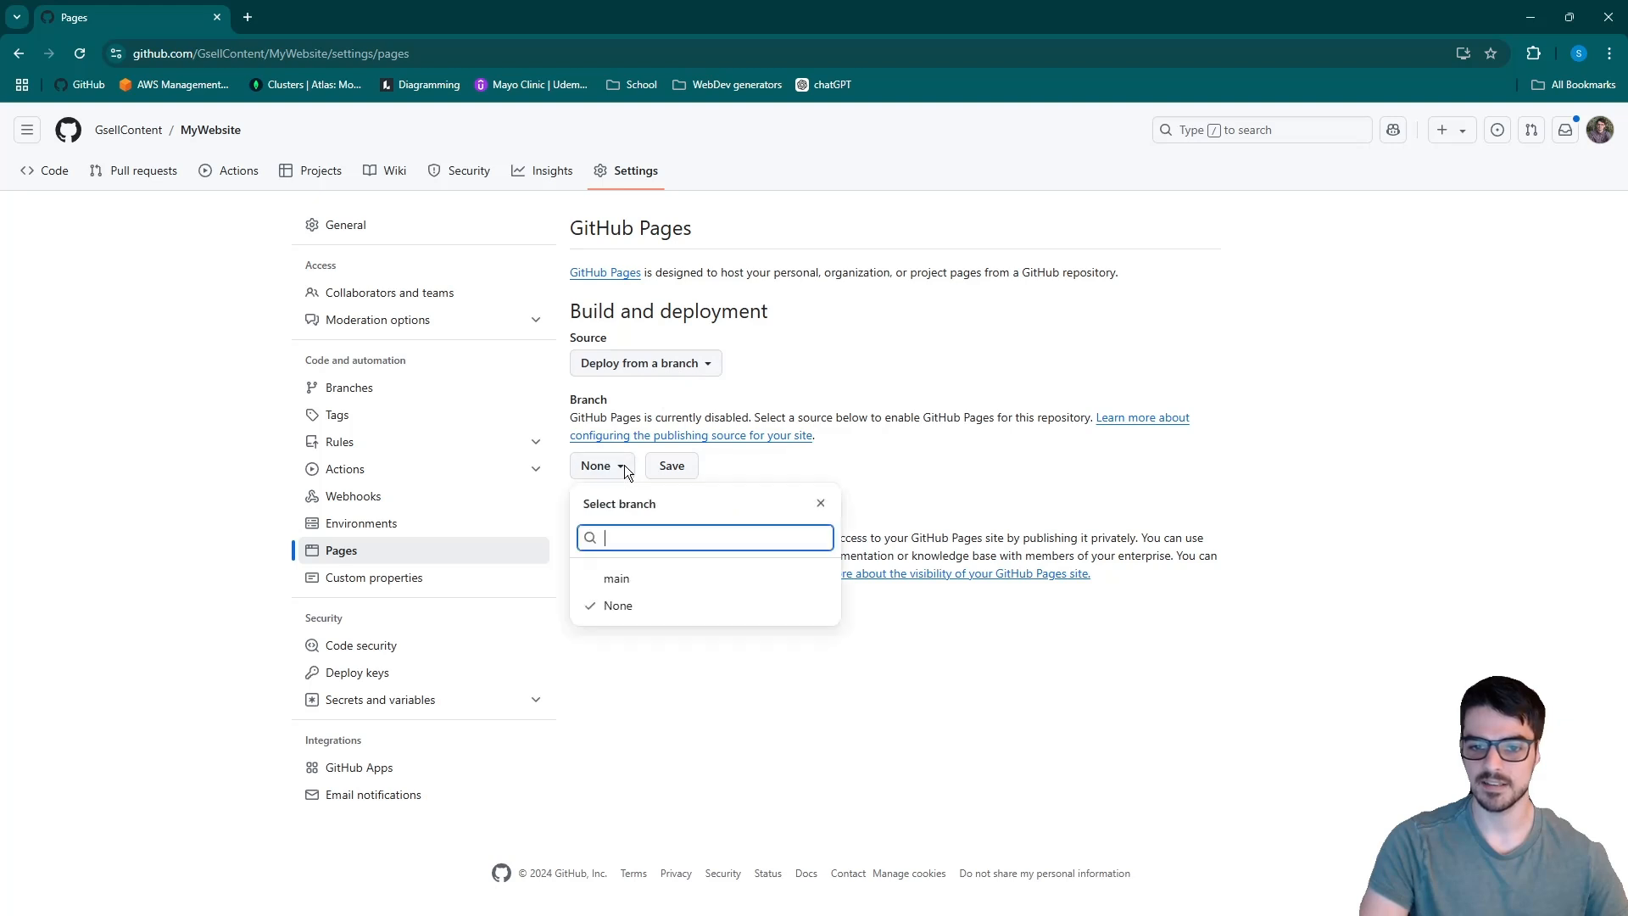
left_click(632, 580)
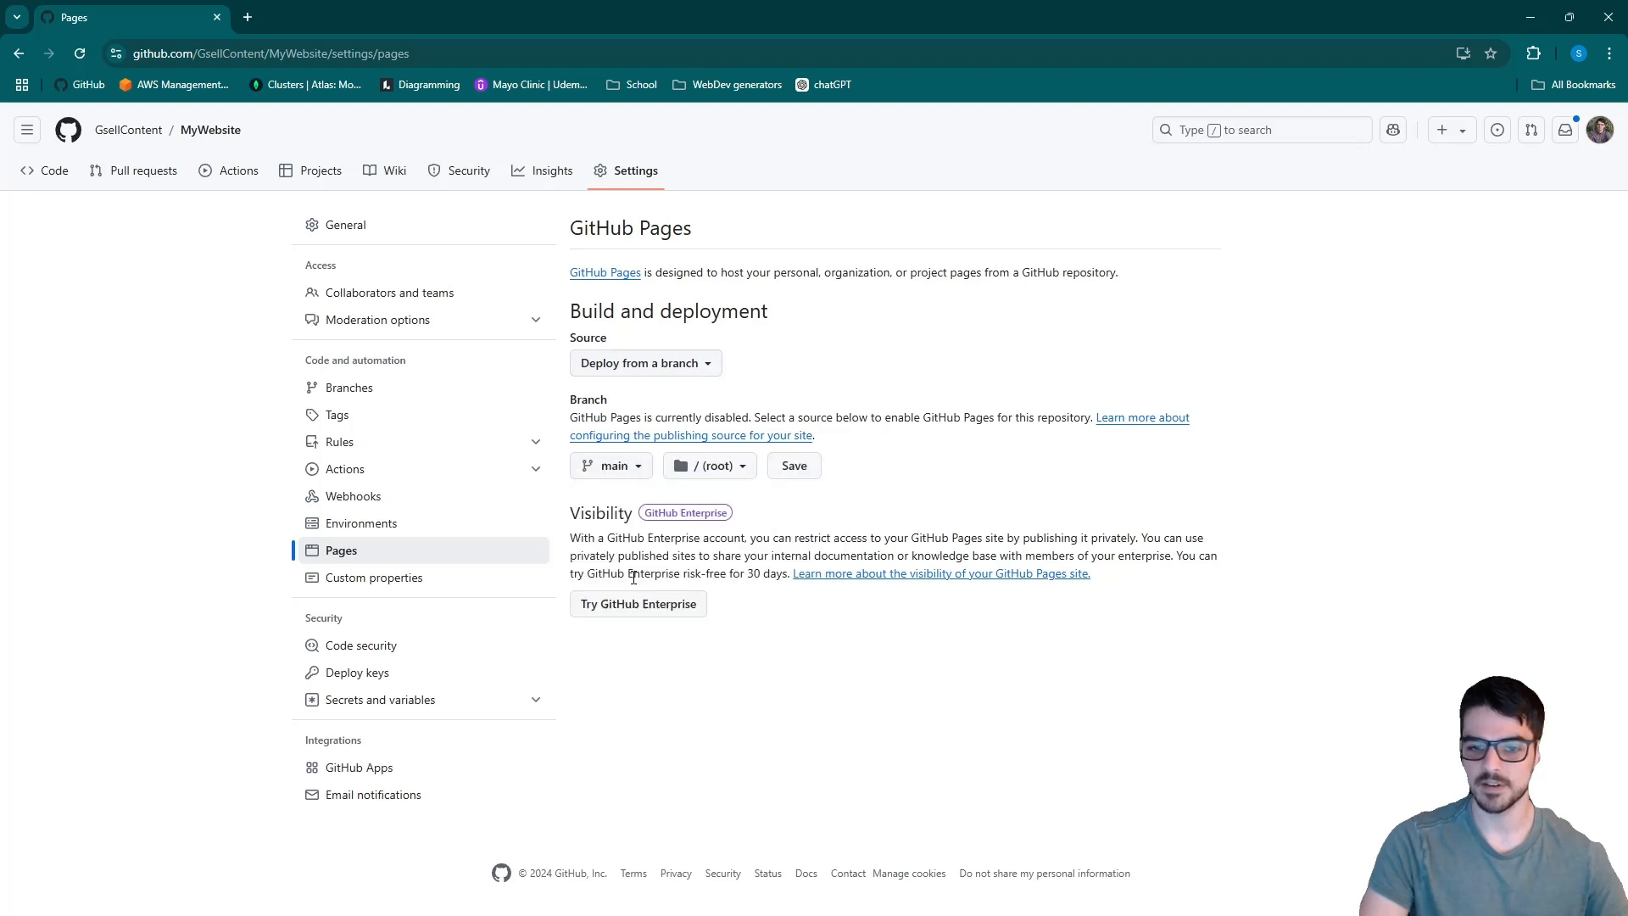
left_click(746, 470)
left_click(746, 469)
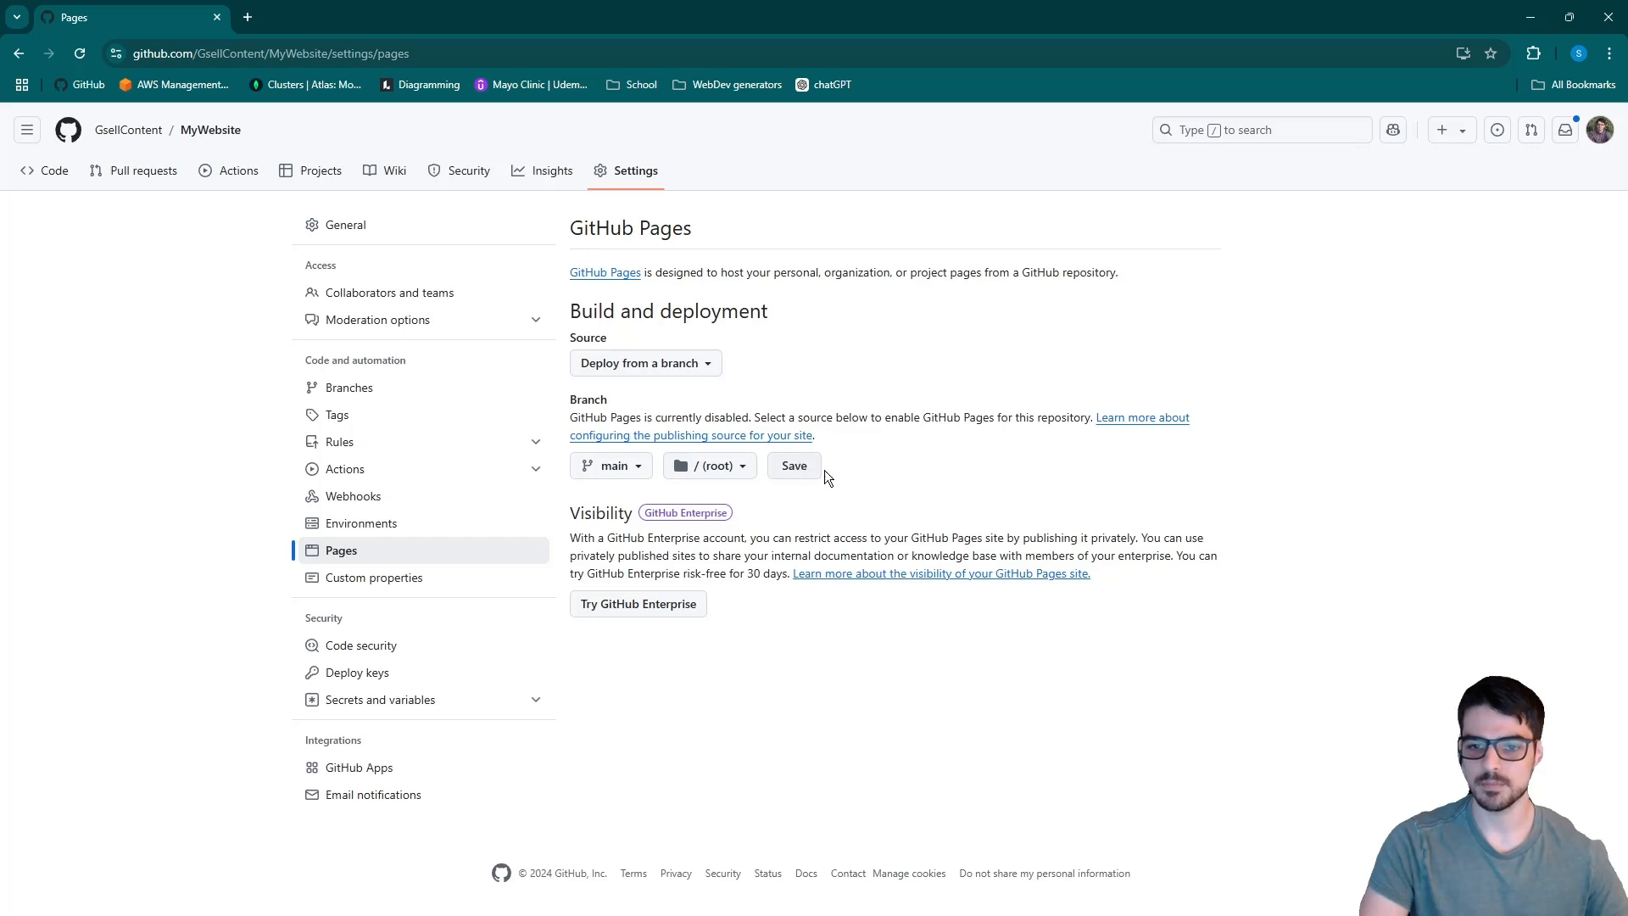
left_click(794, 466)
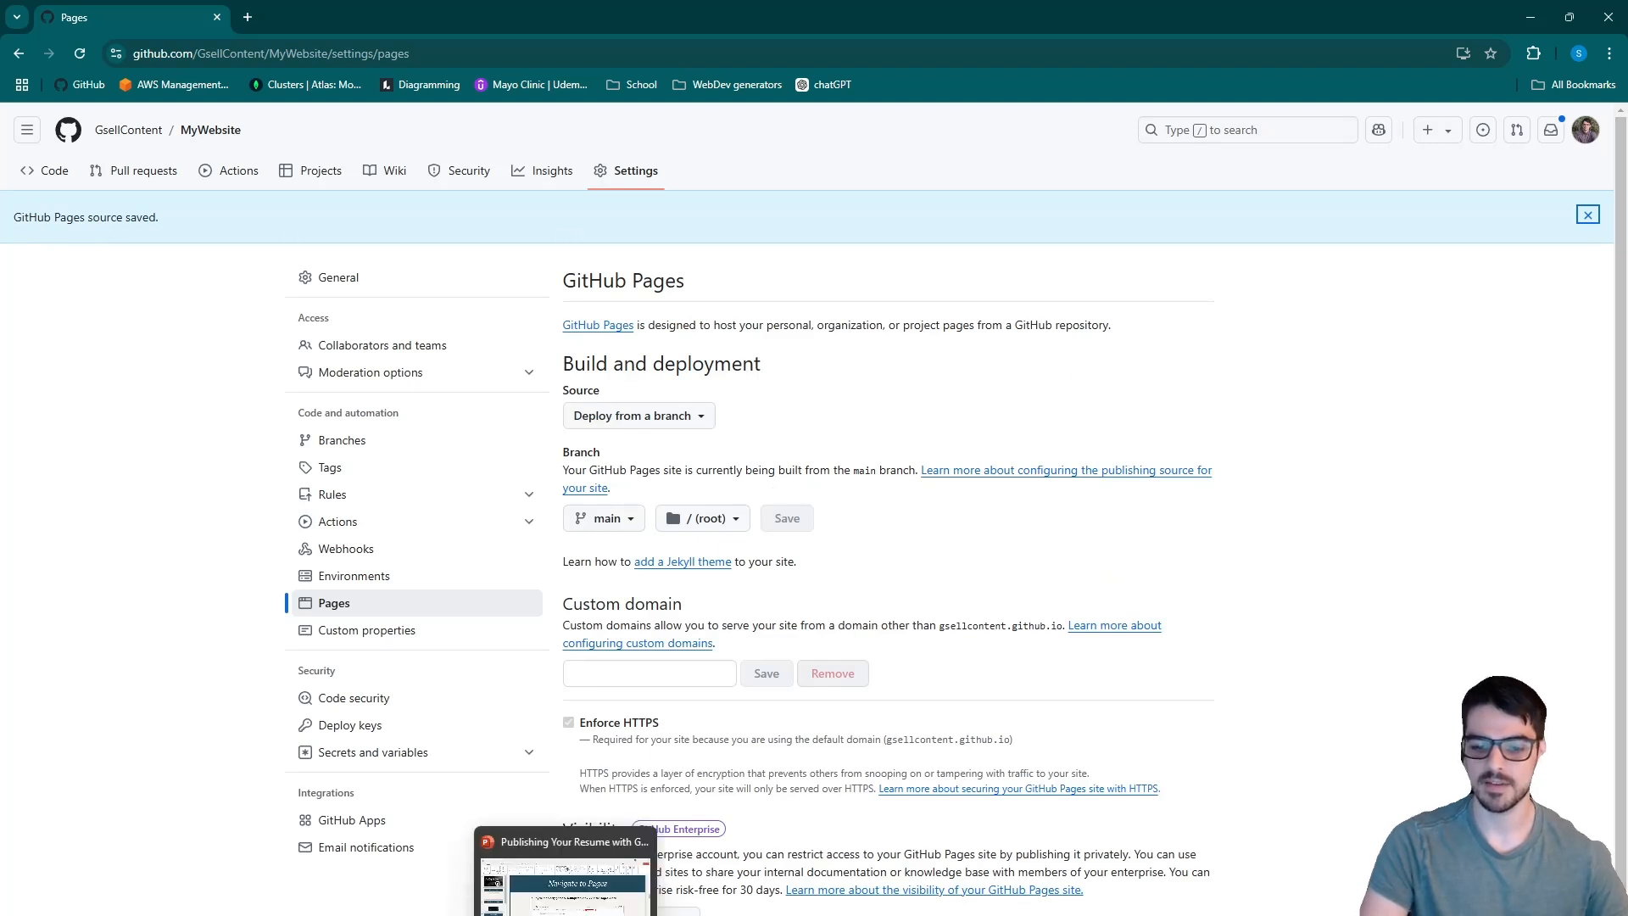
- Switch to PowerPoint and read the Deploy your website and Visit your website slides
left_click(567, 915)
scroll(999, 467, "down", 1)
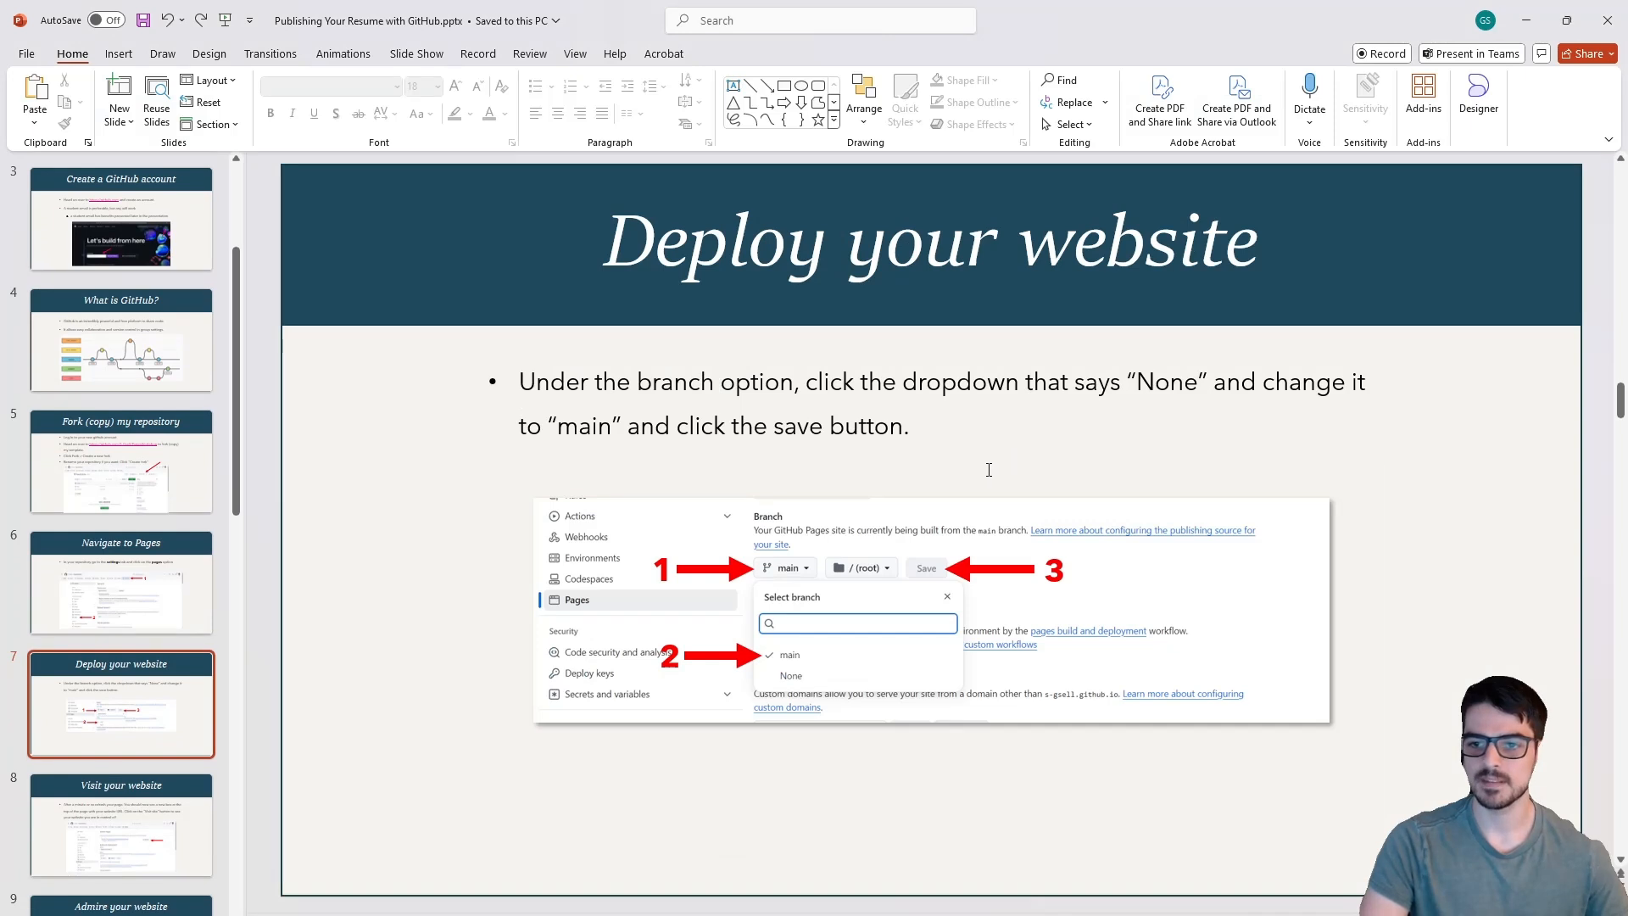
scroll(708, 585, "down", 1)
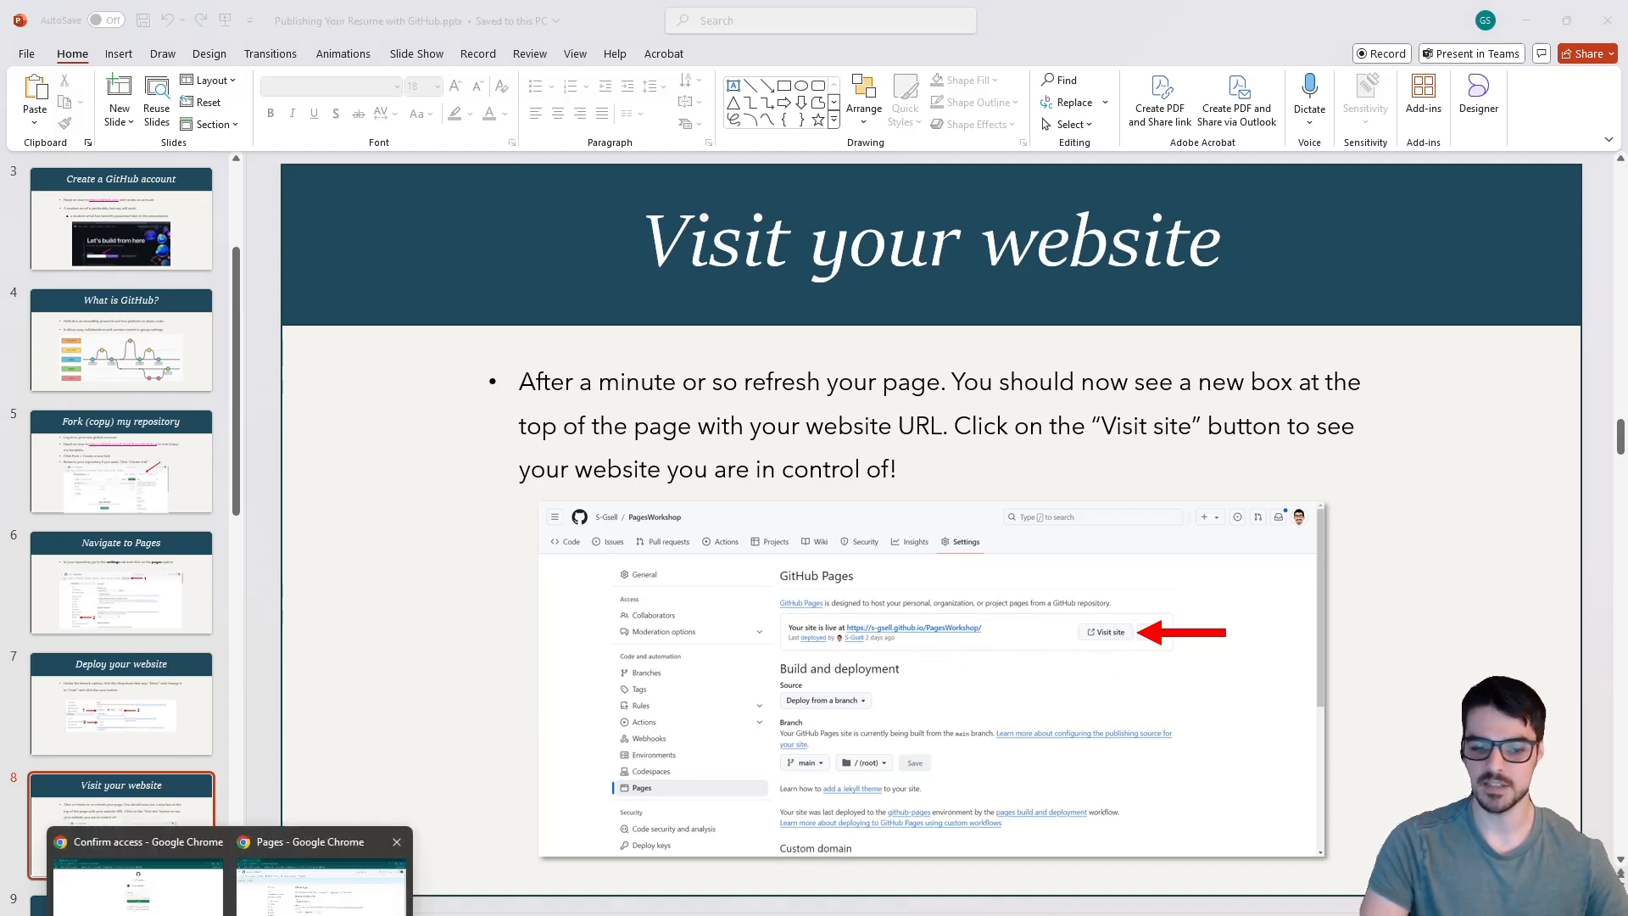
- Return to the repository's Pages settings in Chrome, reload them until the site is live, and visit the published site
left_click(365, 856)
left_click(83, 54)
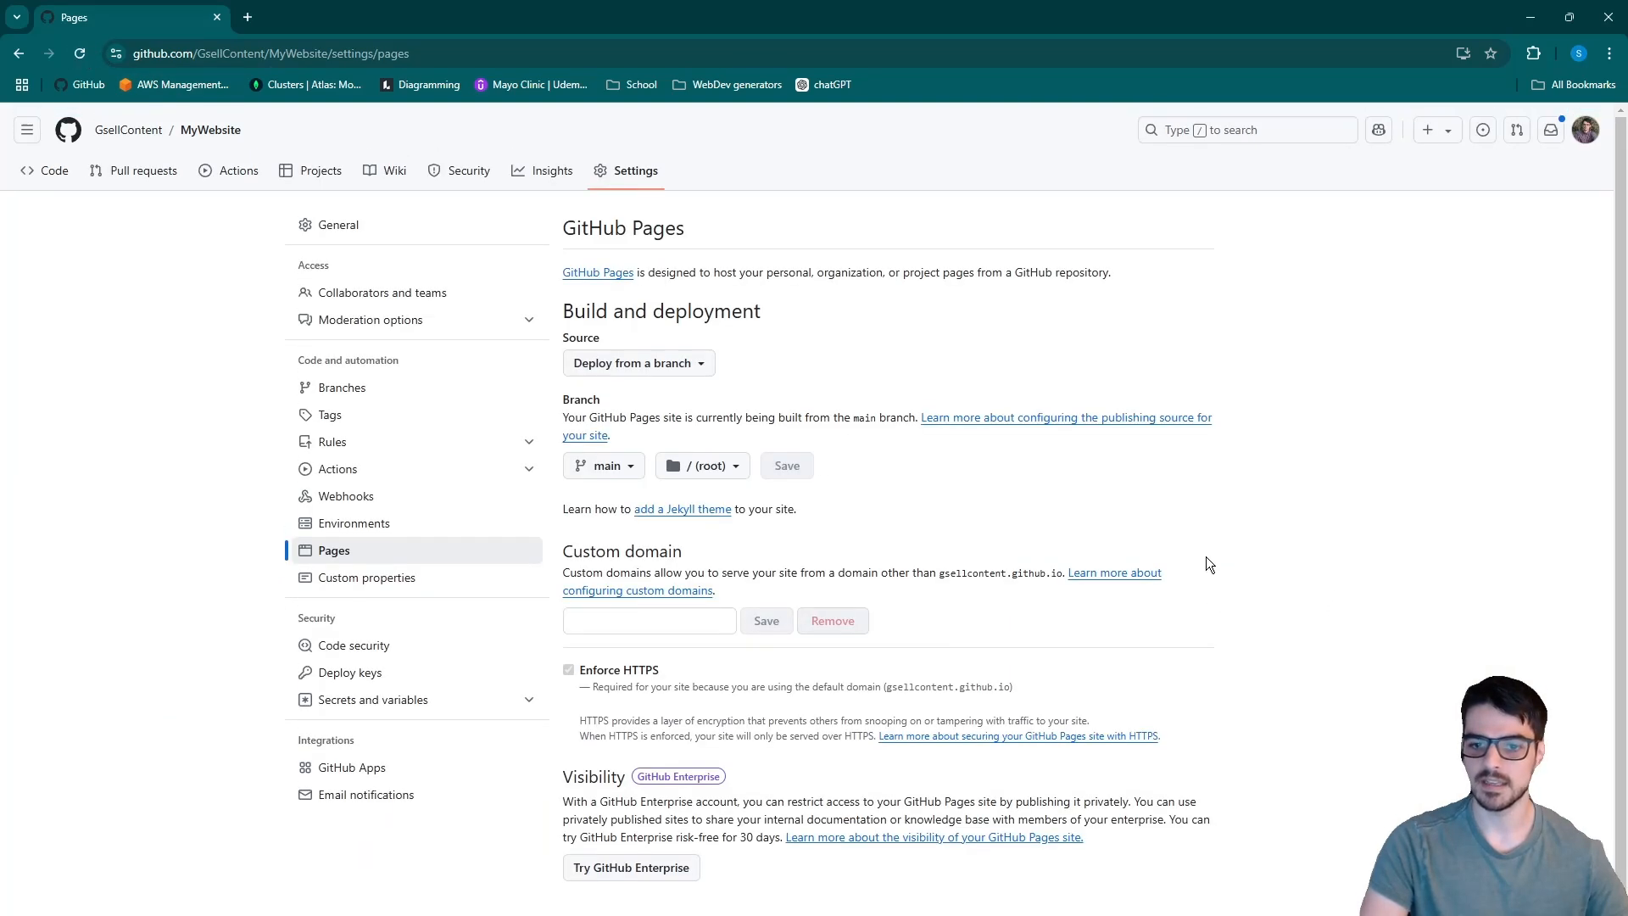
left_click(80, 53)
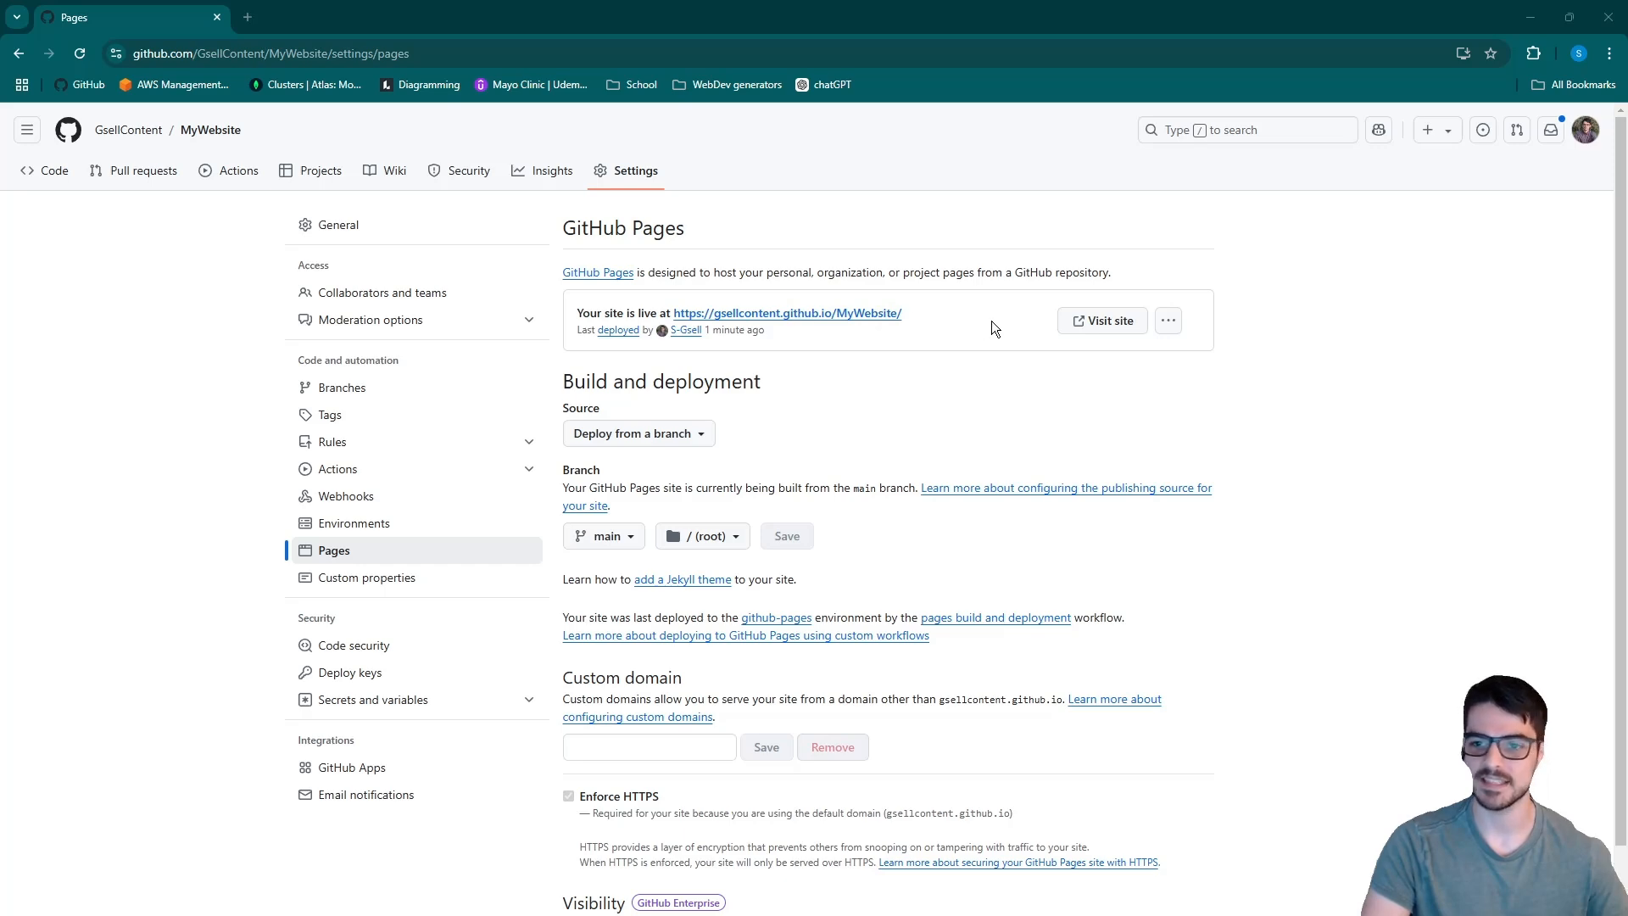
left_click(1102, 329)
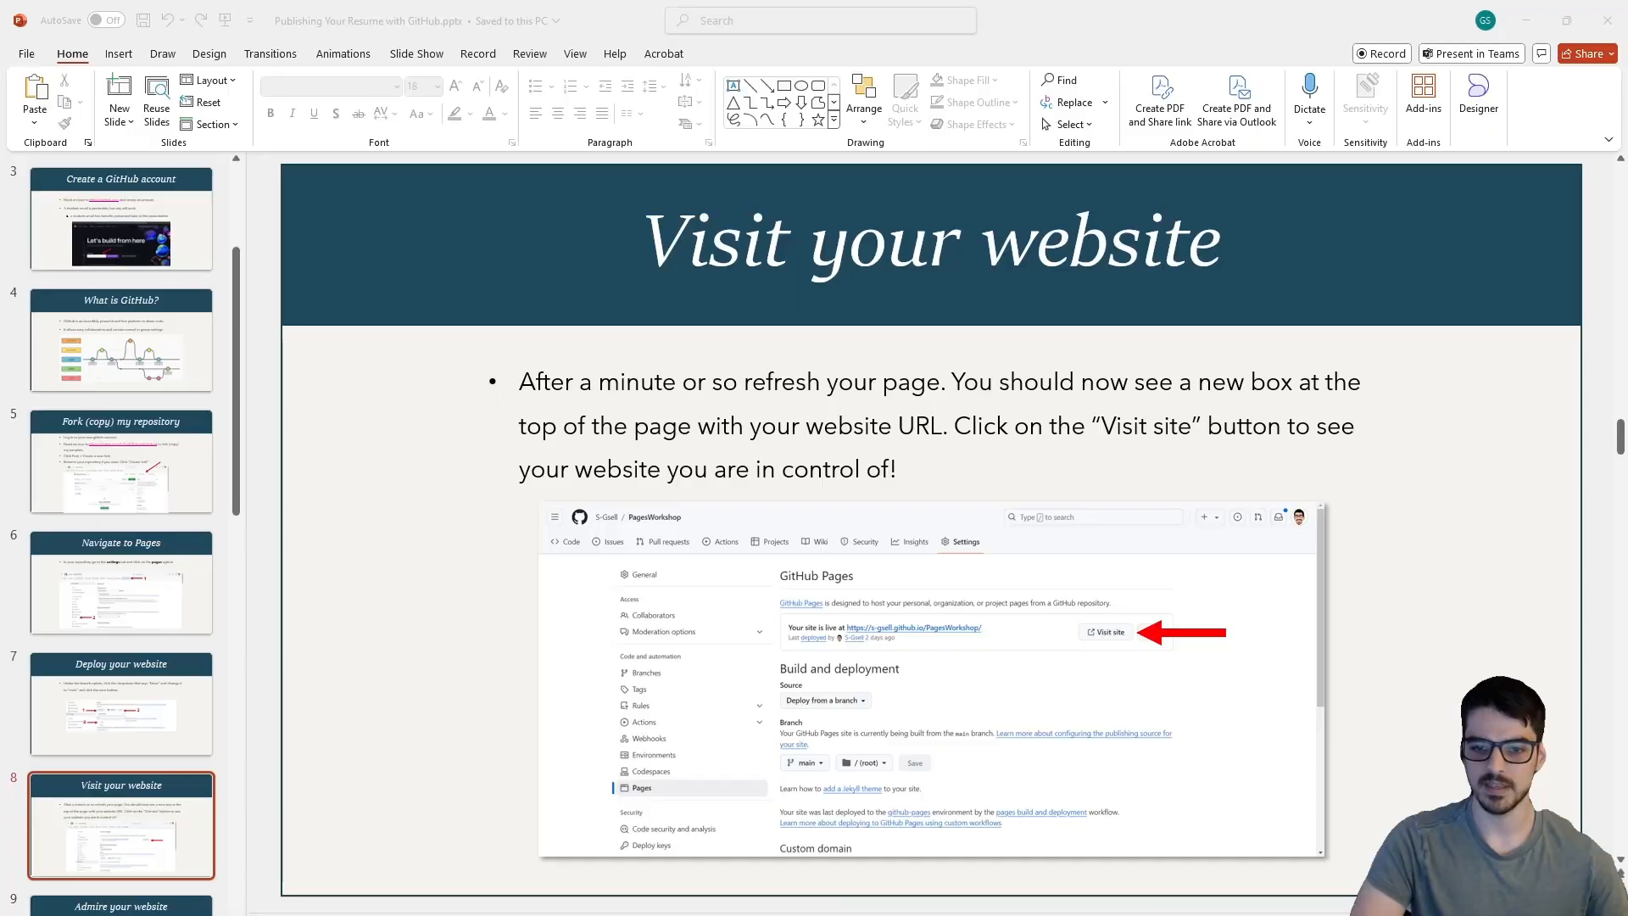
- Go through the workshop slides from Admire your website to Install Git
scroll(1452, 582, "down", 1)
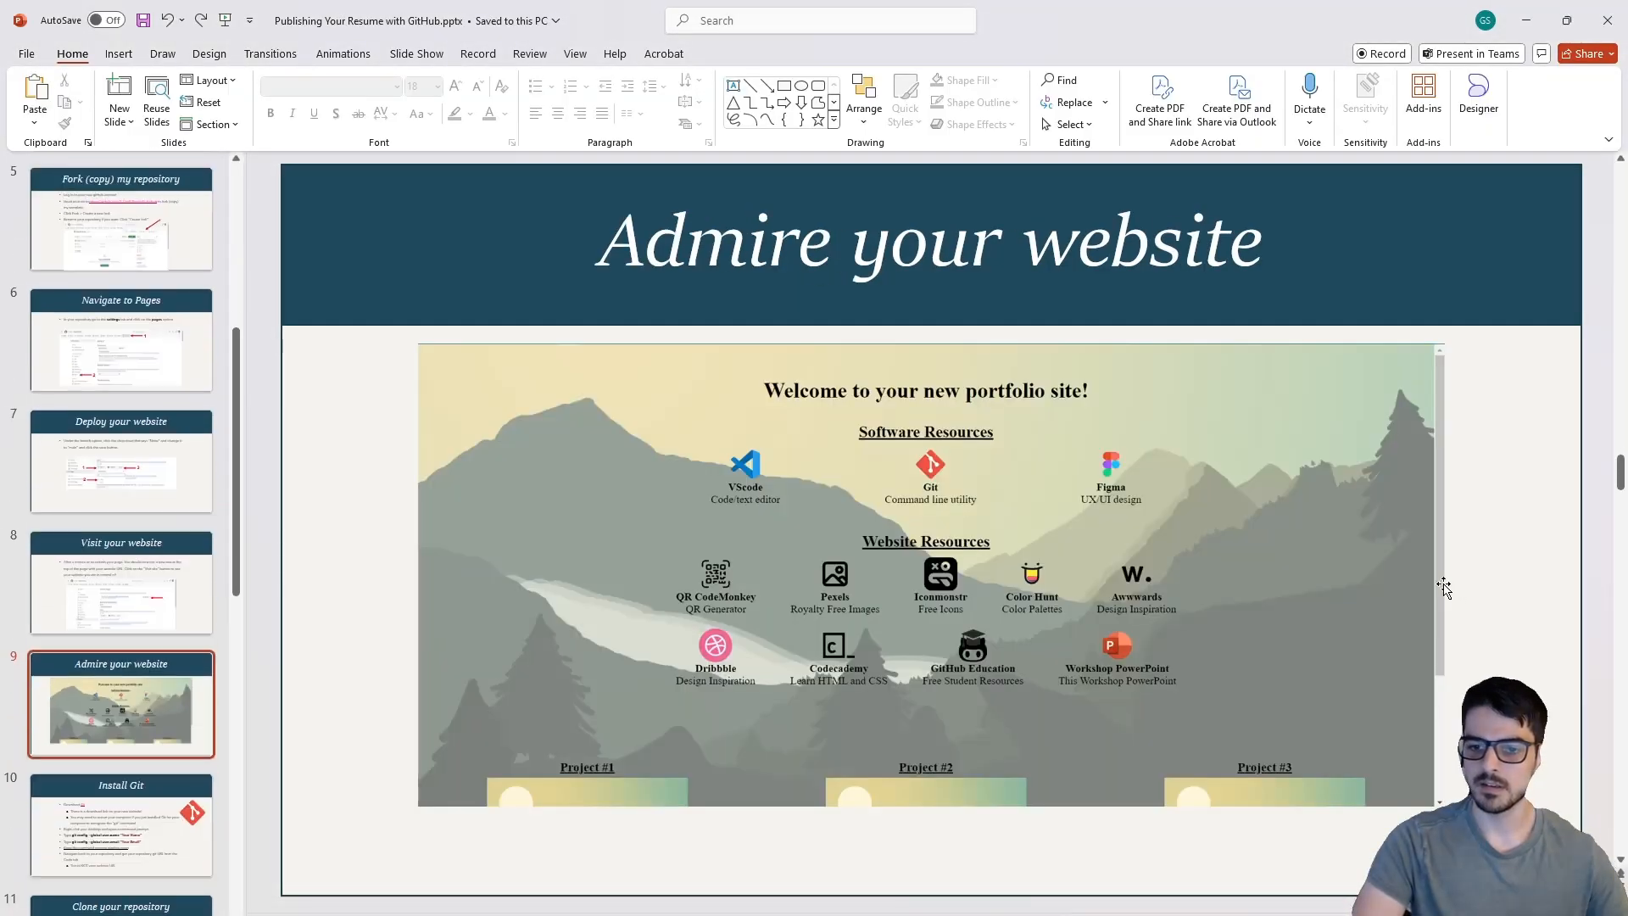
scroll(1444, 585, "down", 1)
scroll(1441, 584, "up", 1)
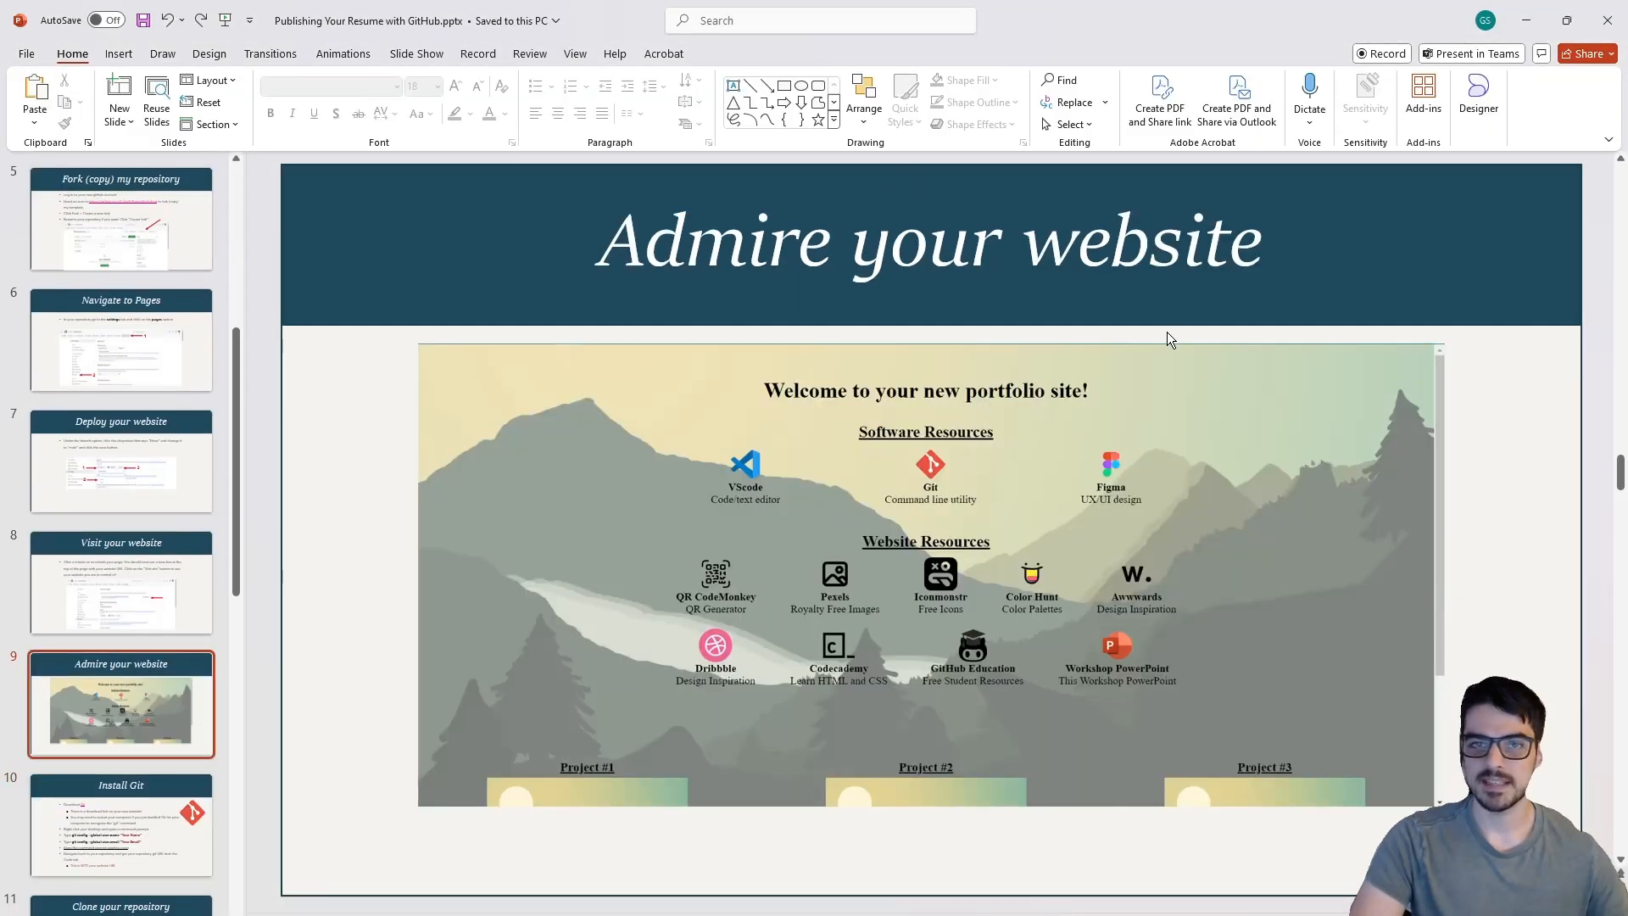
scroll(1170, 356, "down", 1)
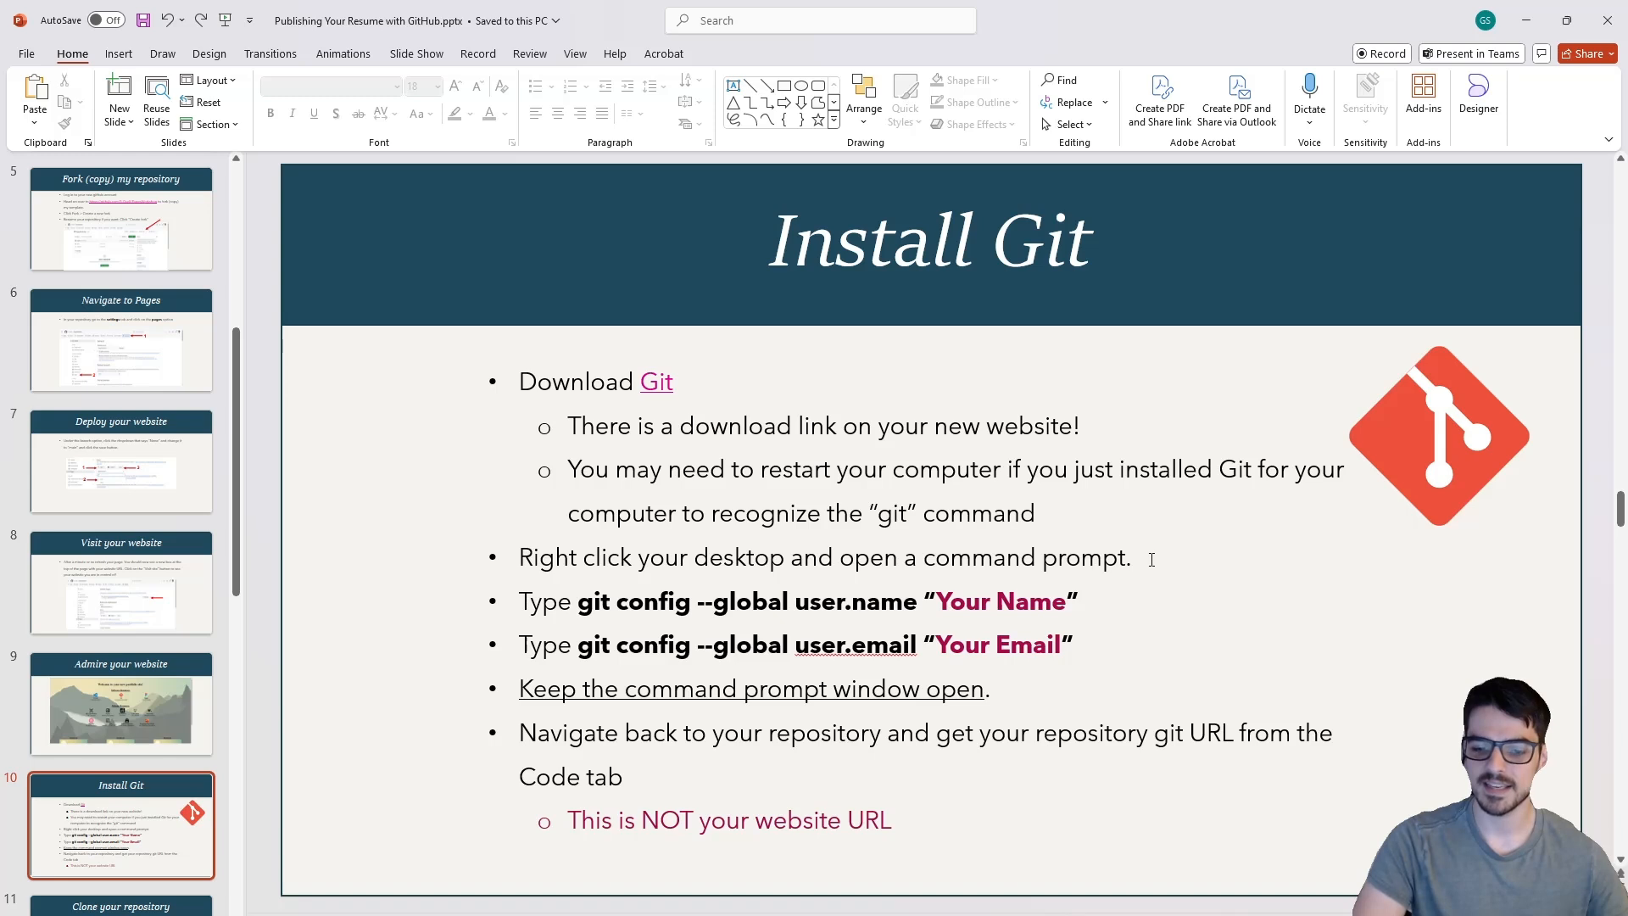
- Minimize the open windows, open a terminal at the desktop folder and move its window toward the middle of the desktop
left_click(1524, 22)
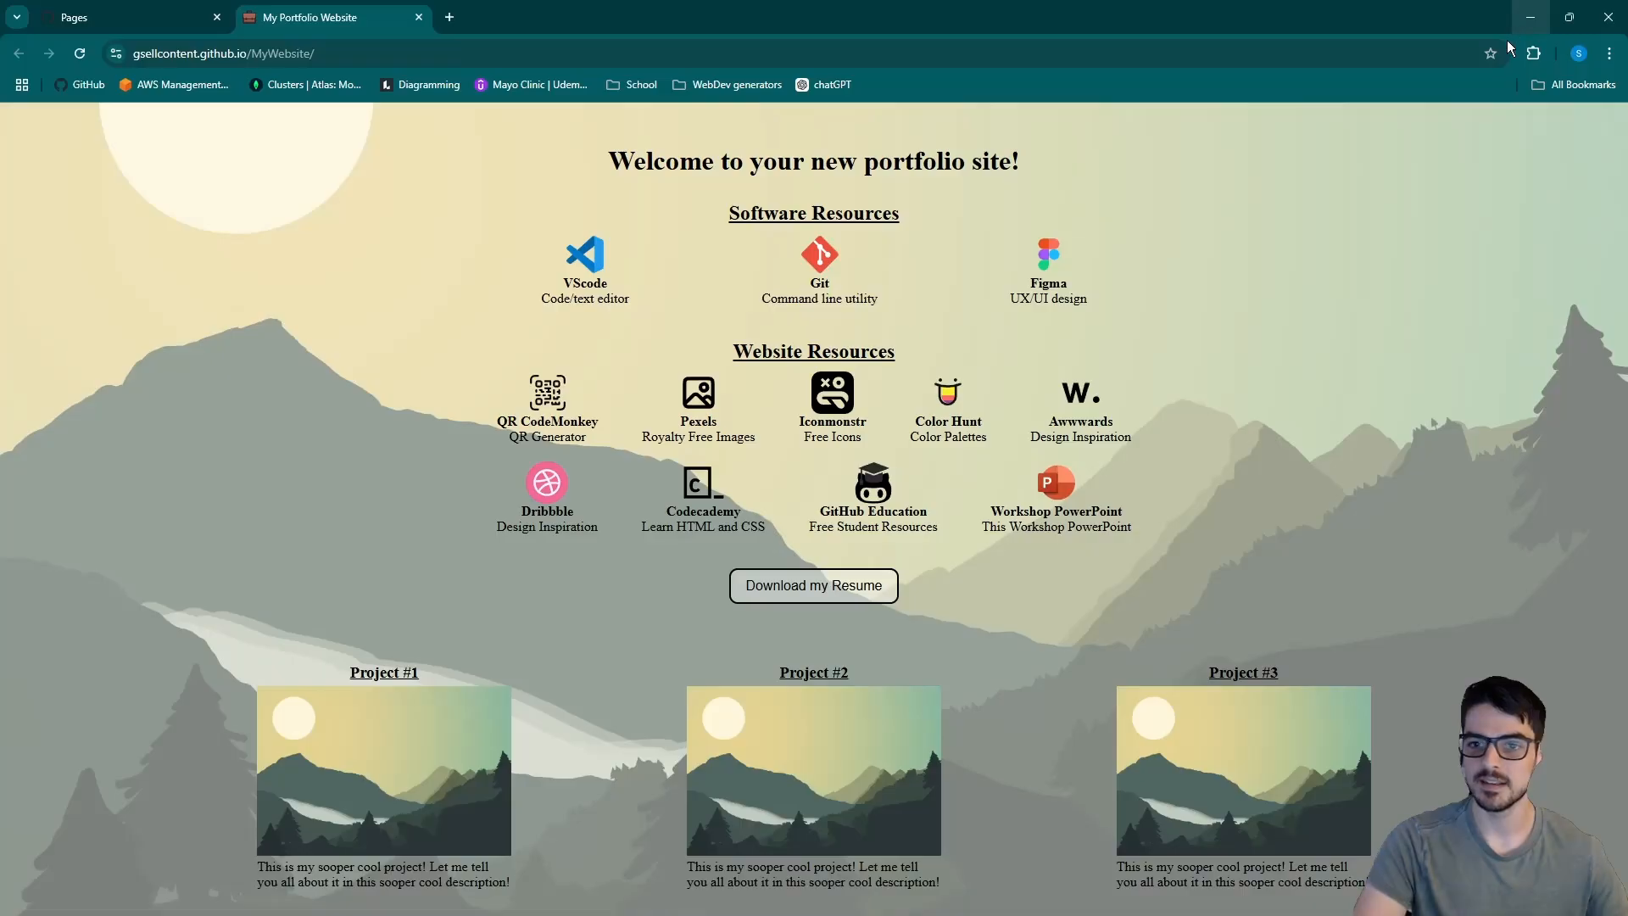
left_click(1522, 20)
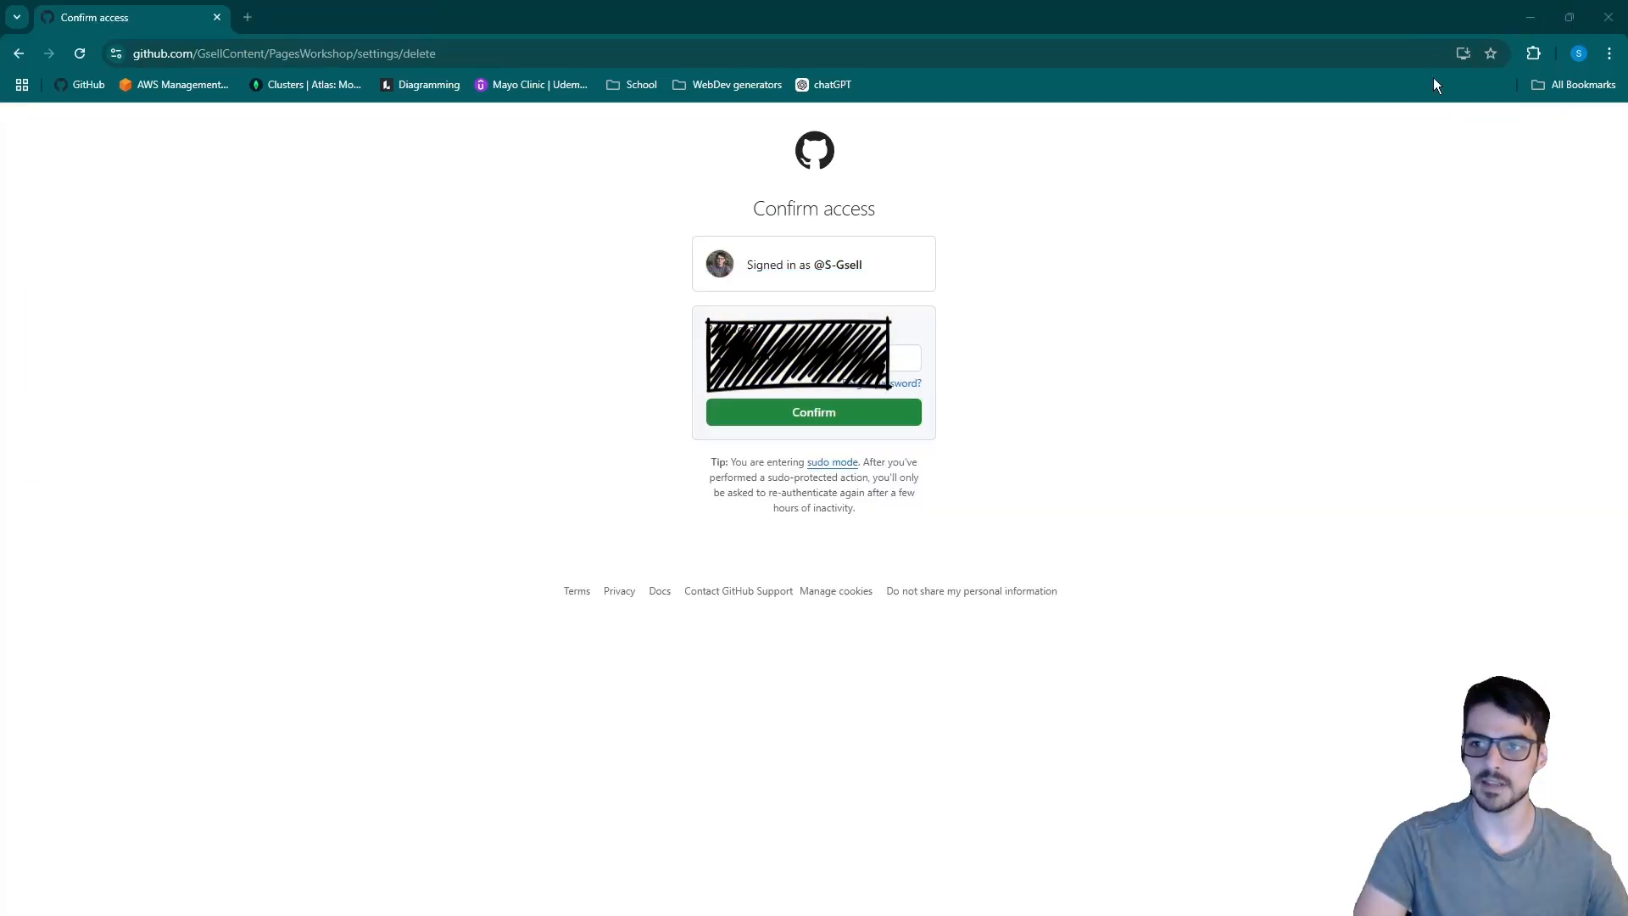
left_click(1522, 20)
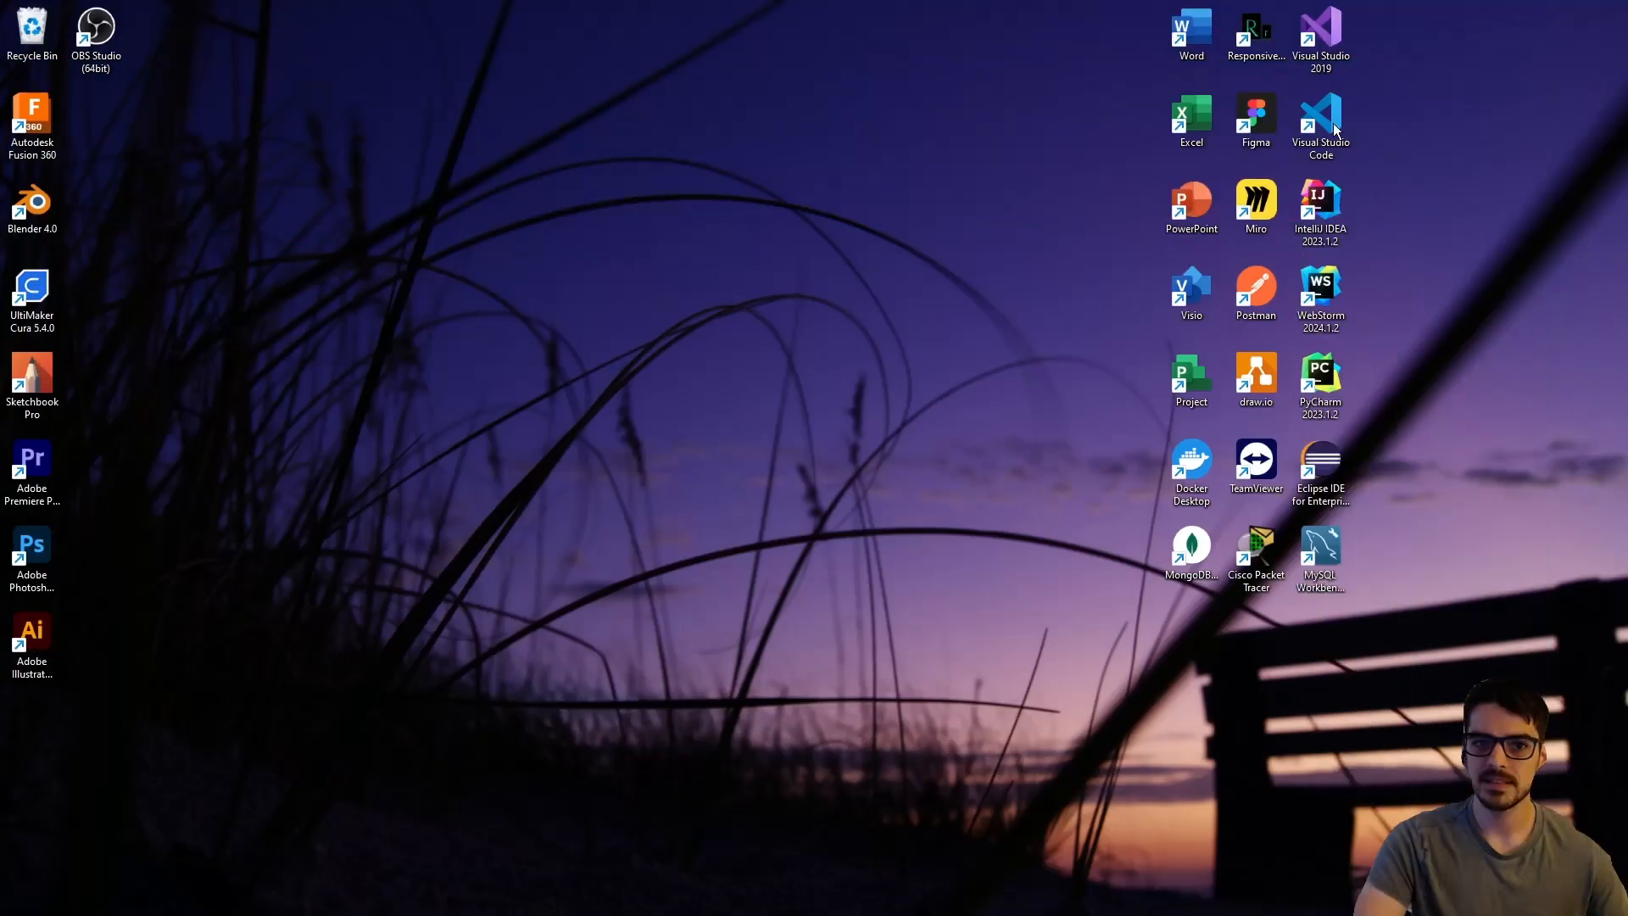
right_click(180, 293)
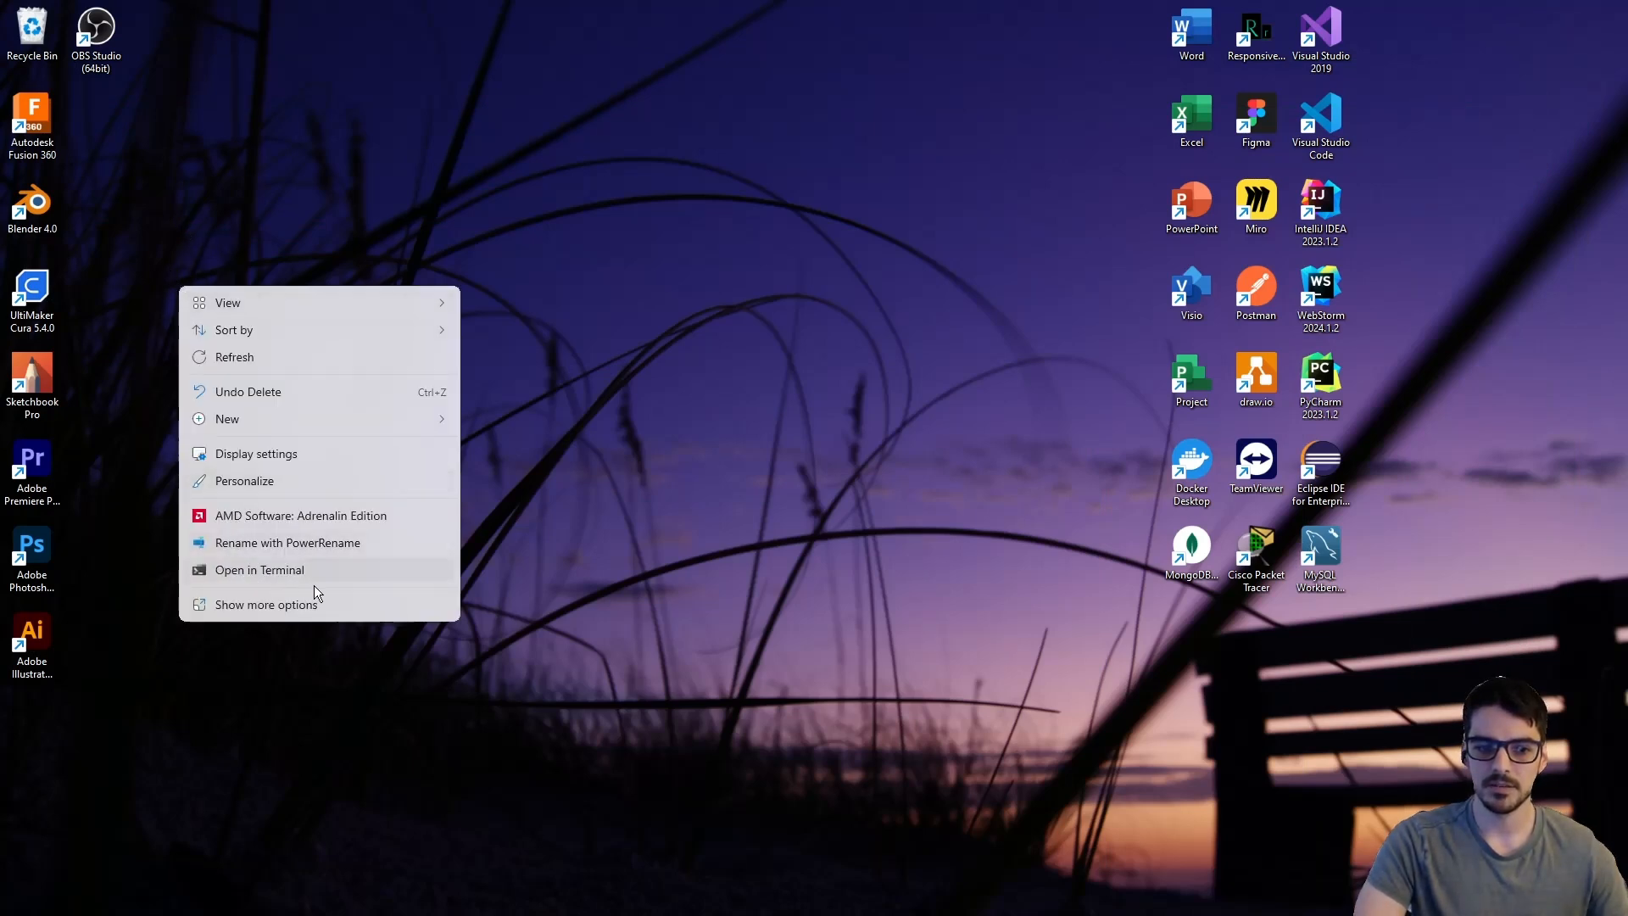
left_click(270, 579)
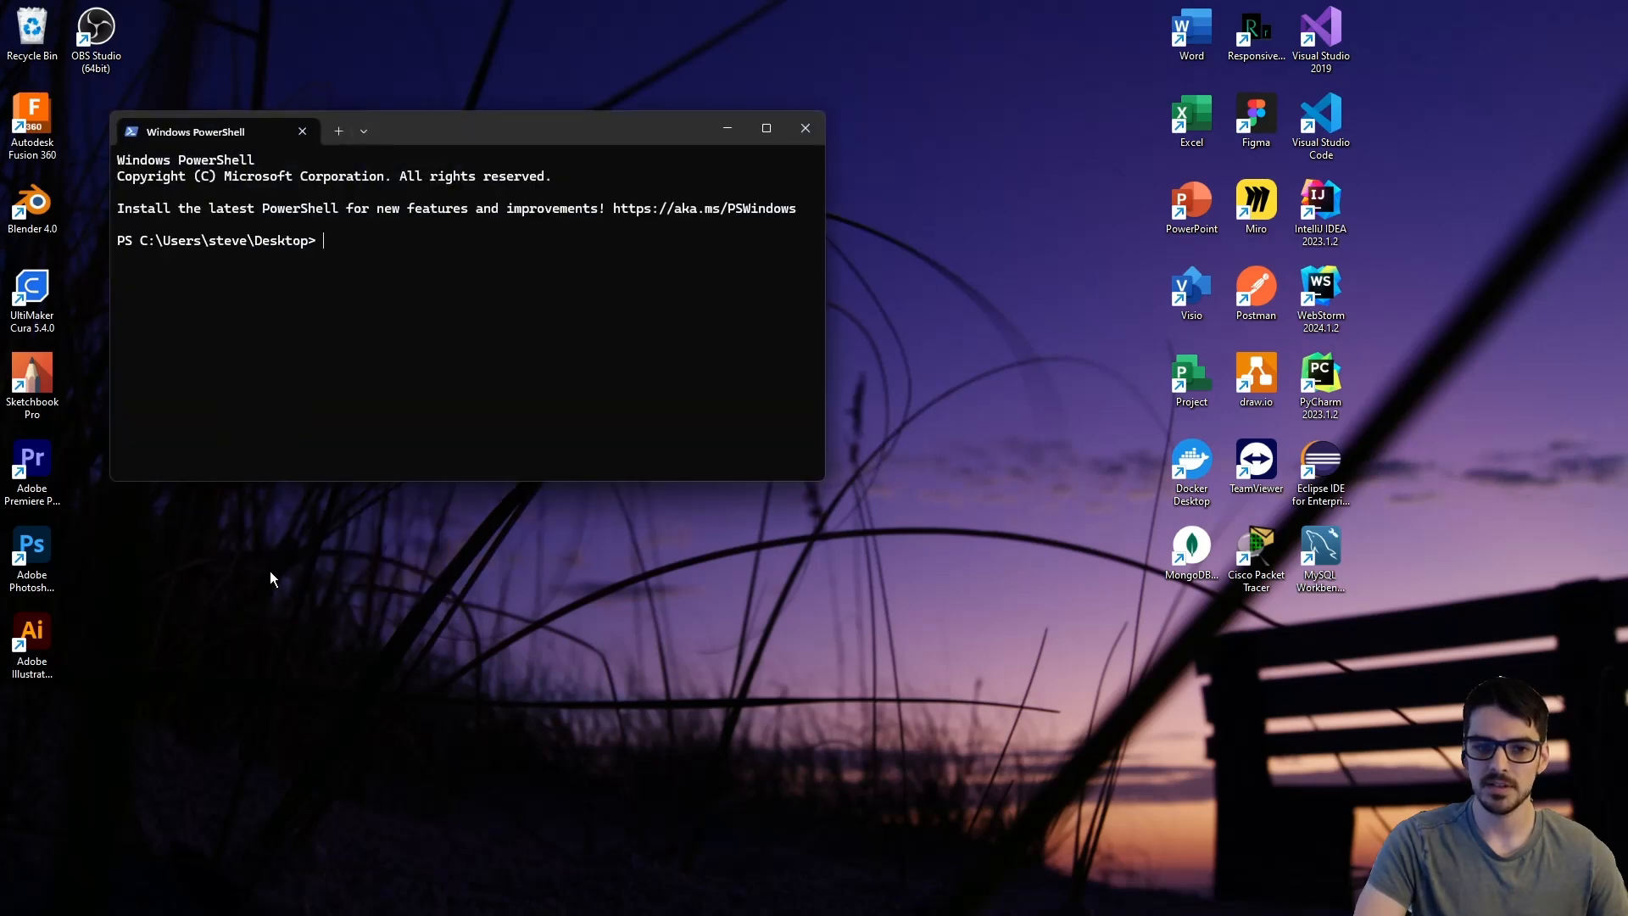
left_click_drag(418, 138, 678, 269)
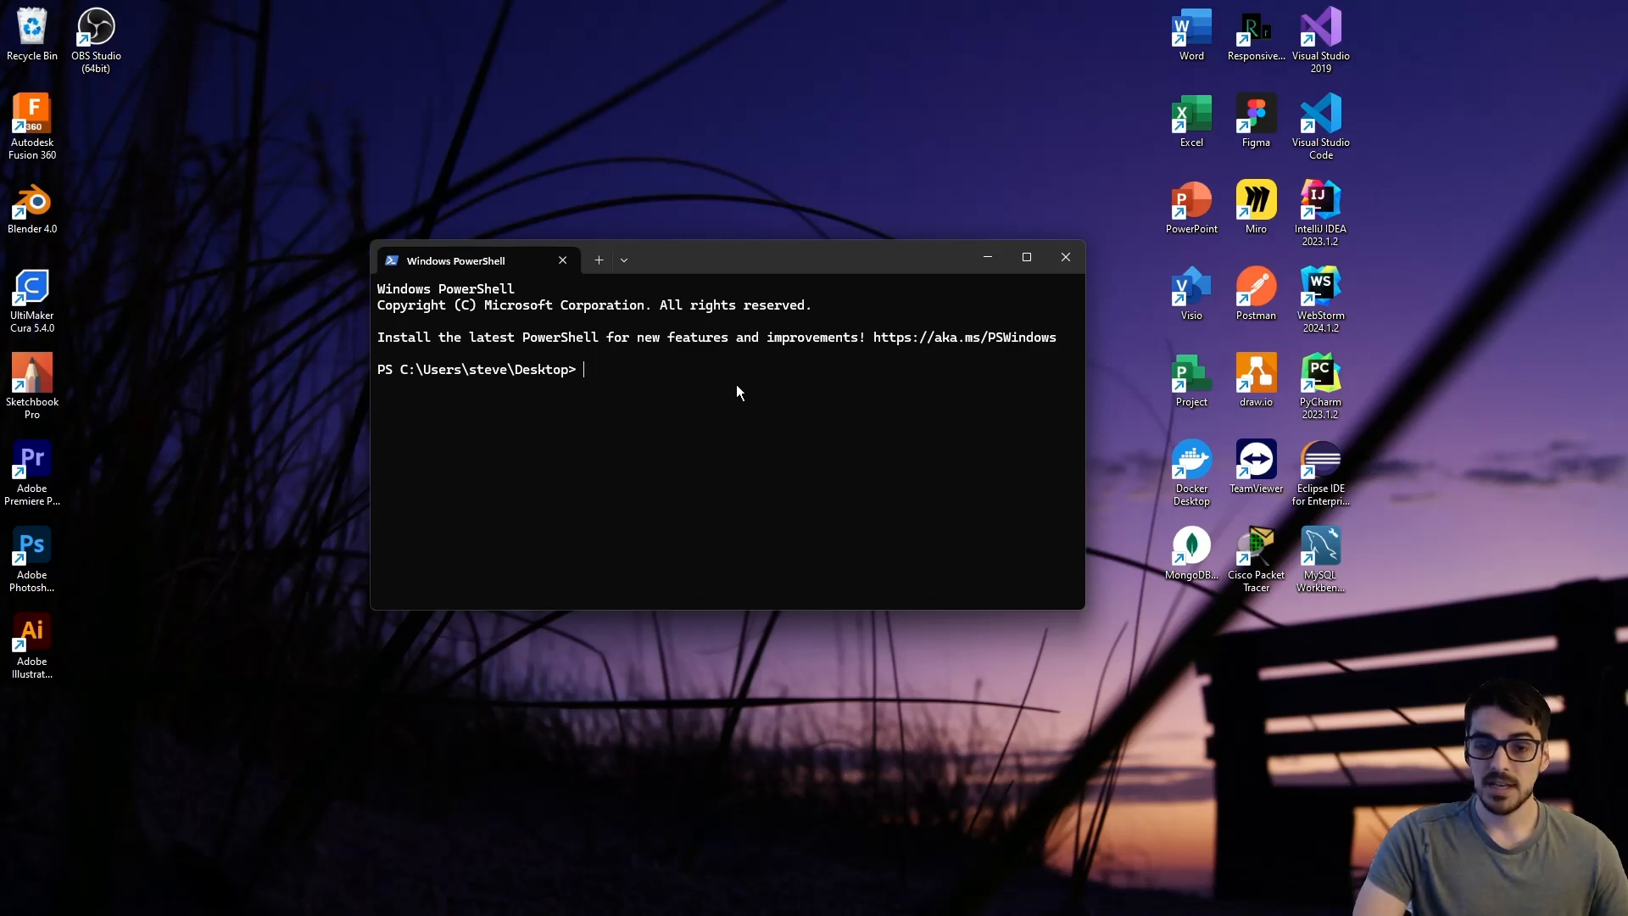
- Check the installed Git version by running git --version in PowerShell
type("git")
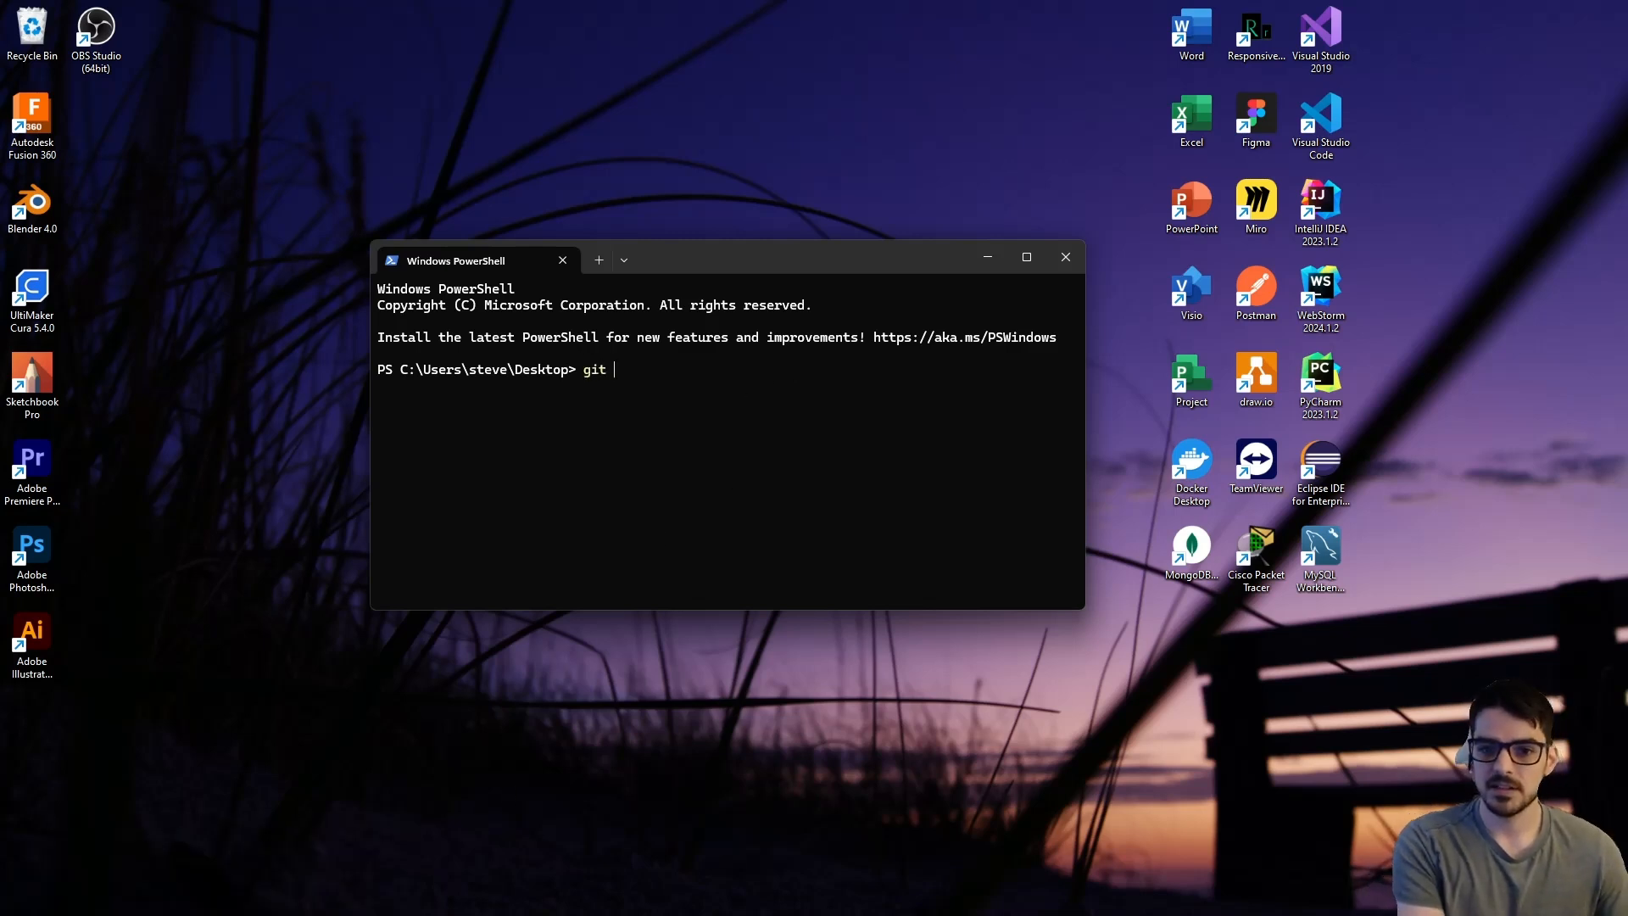
type(" --vers")
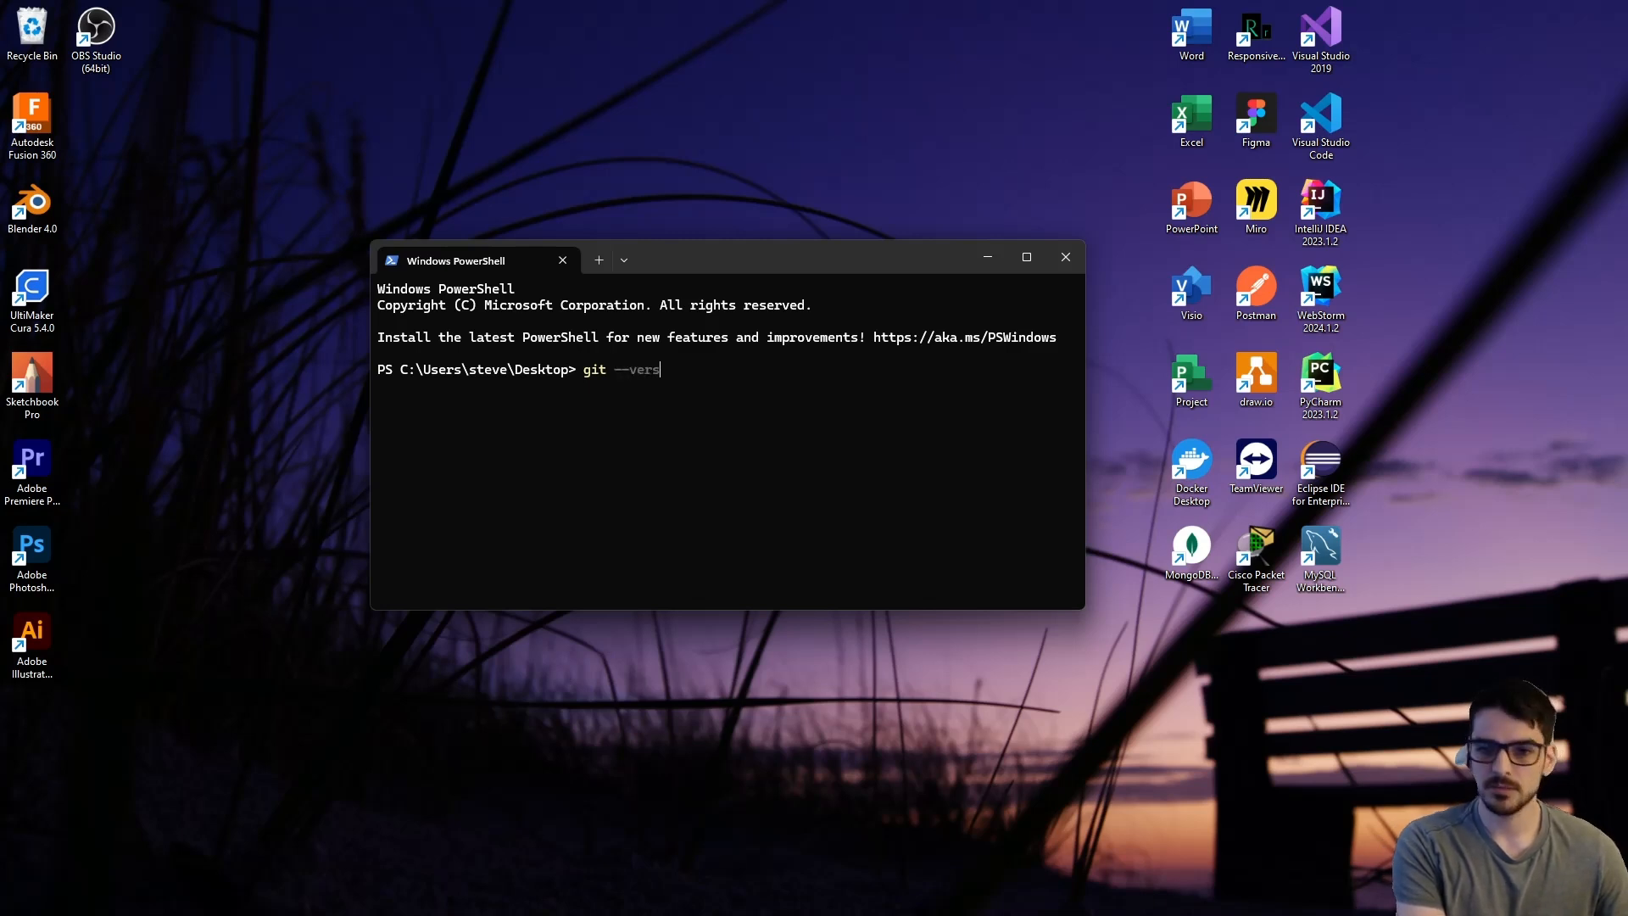
type("ion")
key("Return")
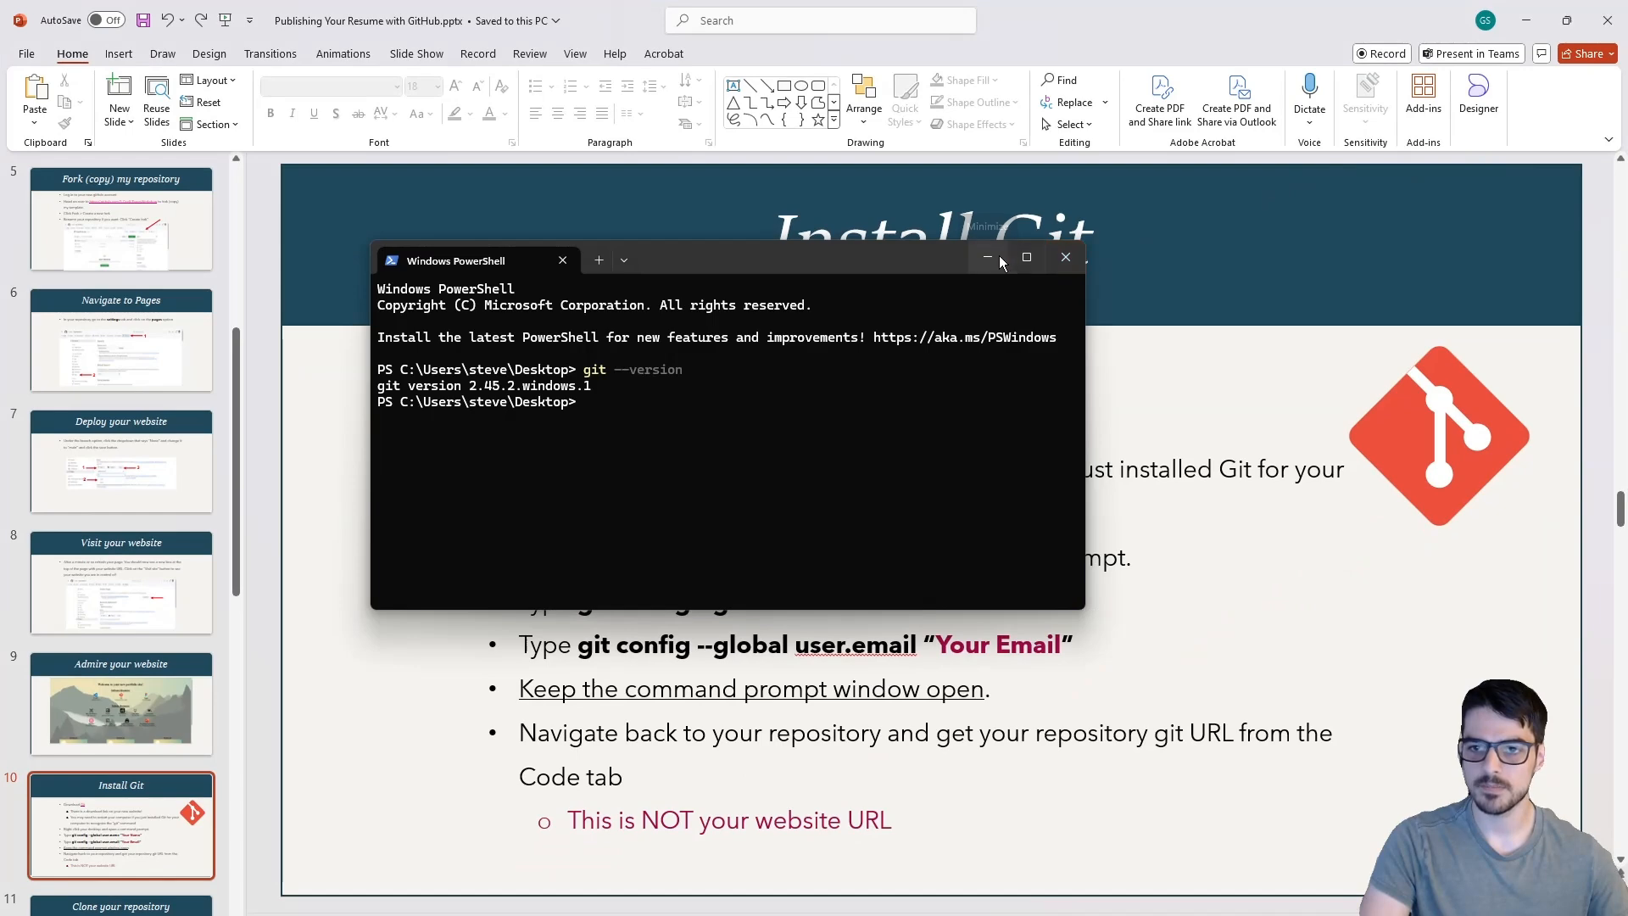
- Minimize the terminal, look at the Clone your repository slide and return to the Install Git slide
left_click(997, 257)
scroll(1169, 480, "down", 1)
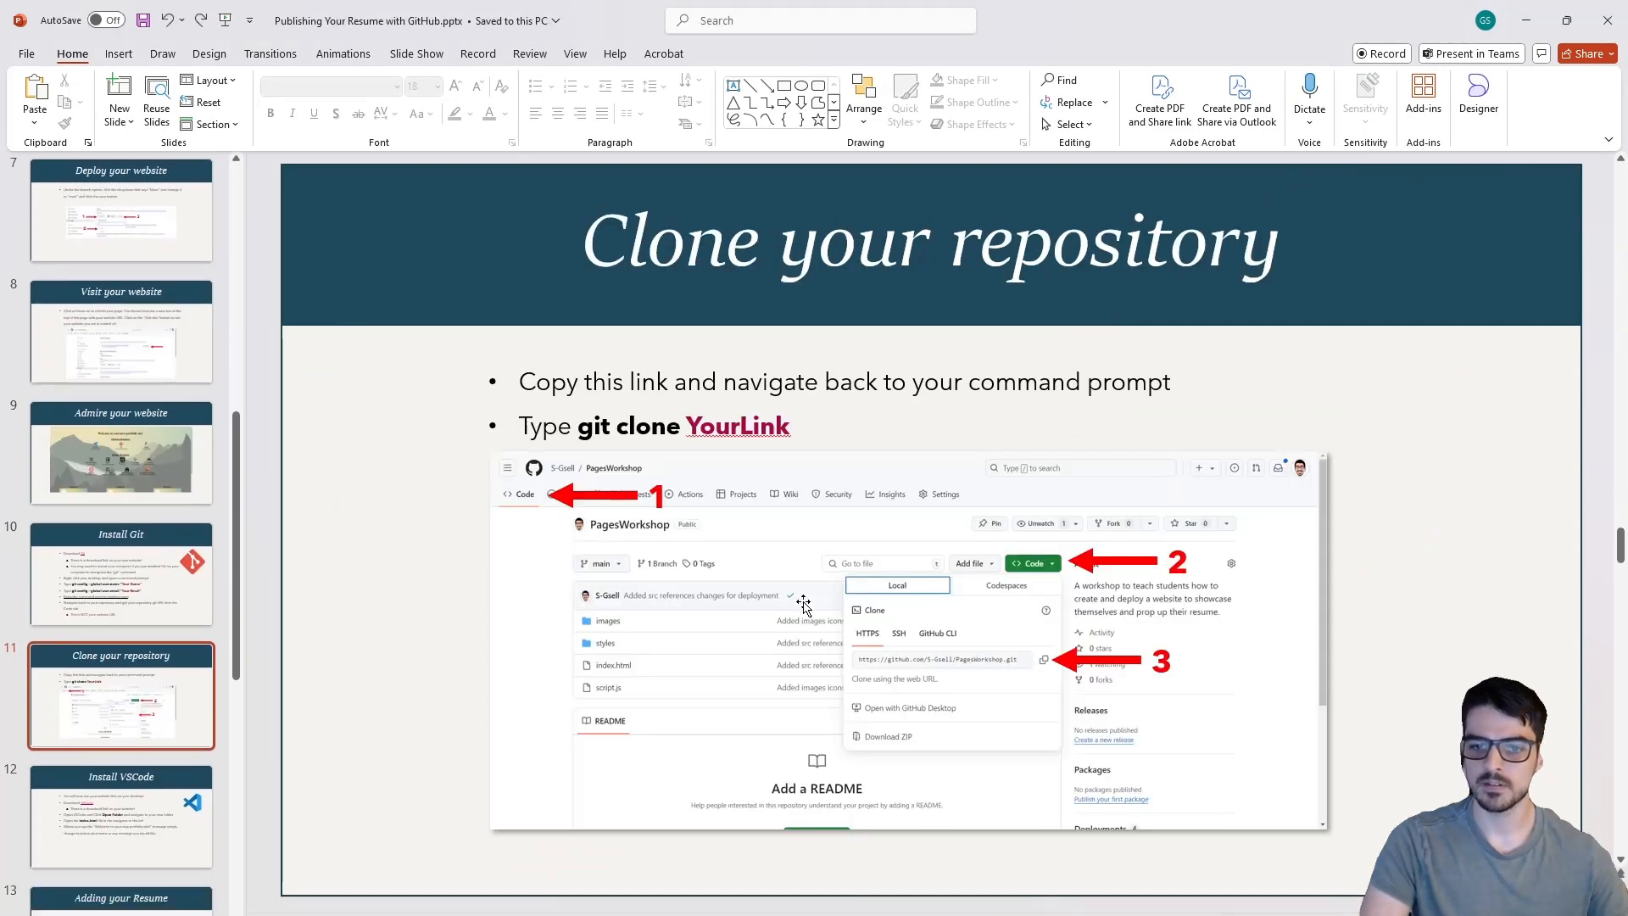
scroll(943, 526, "up", 1)
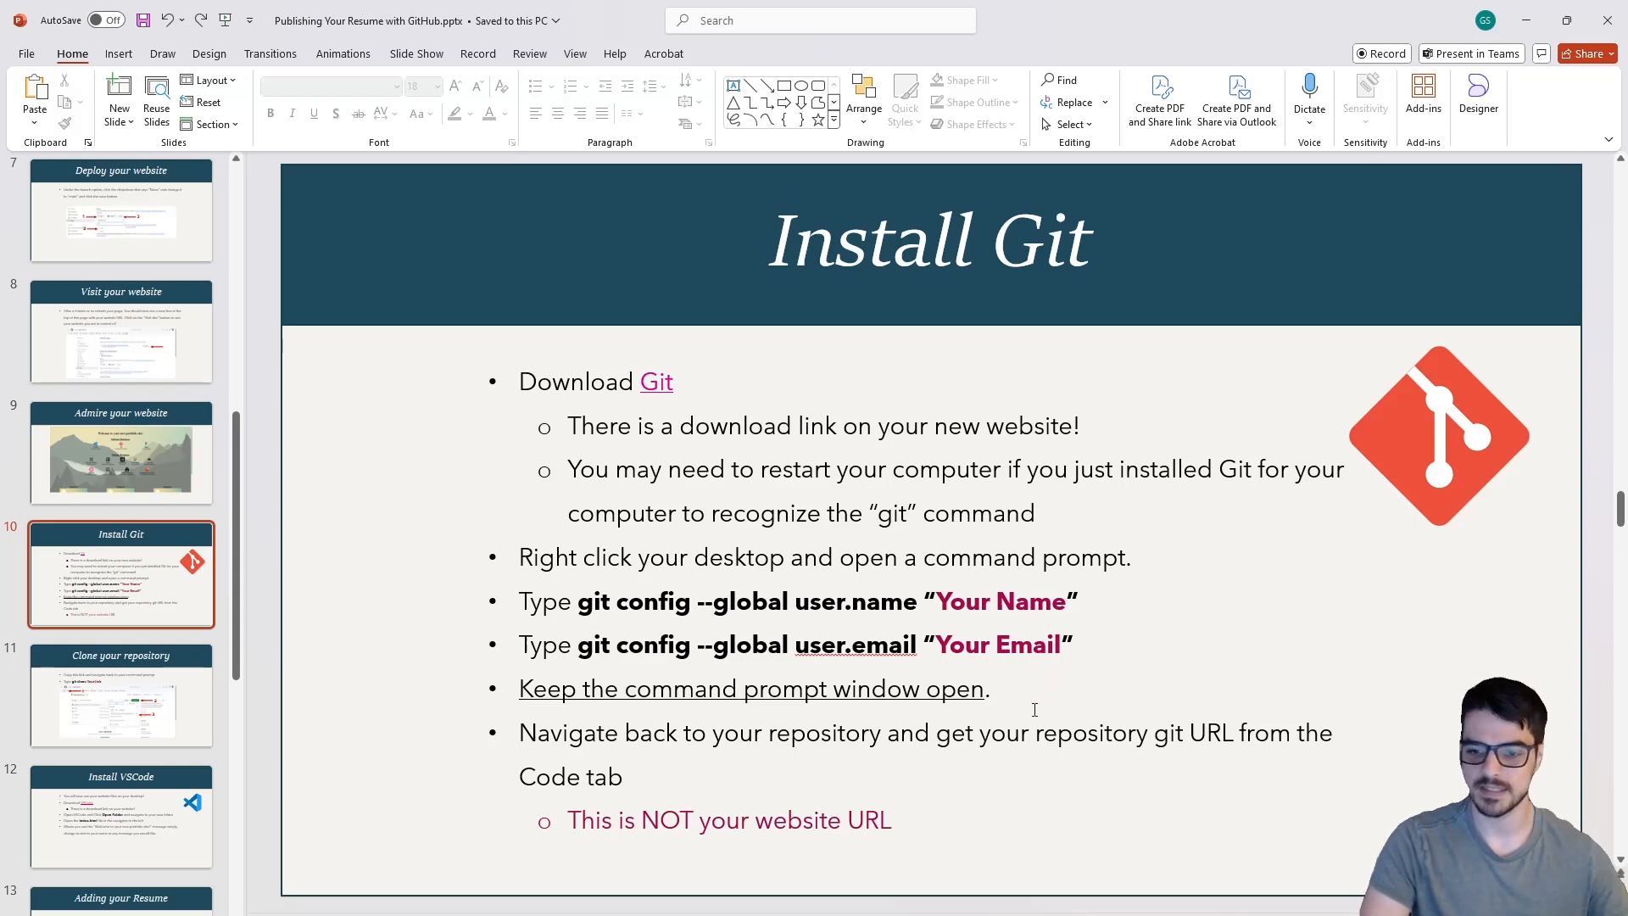
- Bring PowerShell back, place it above the slide's config instructions, and begin entering a git config command
key("alt+Tab")
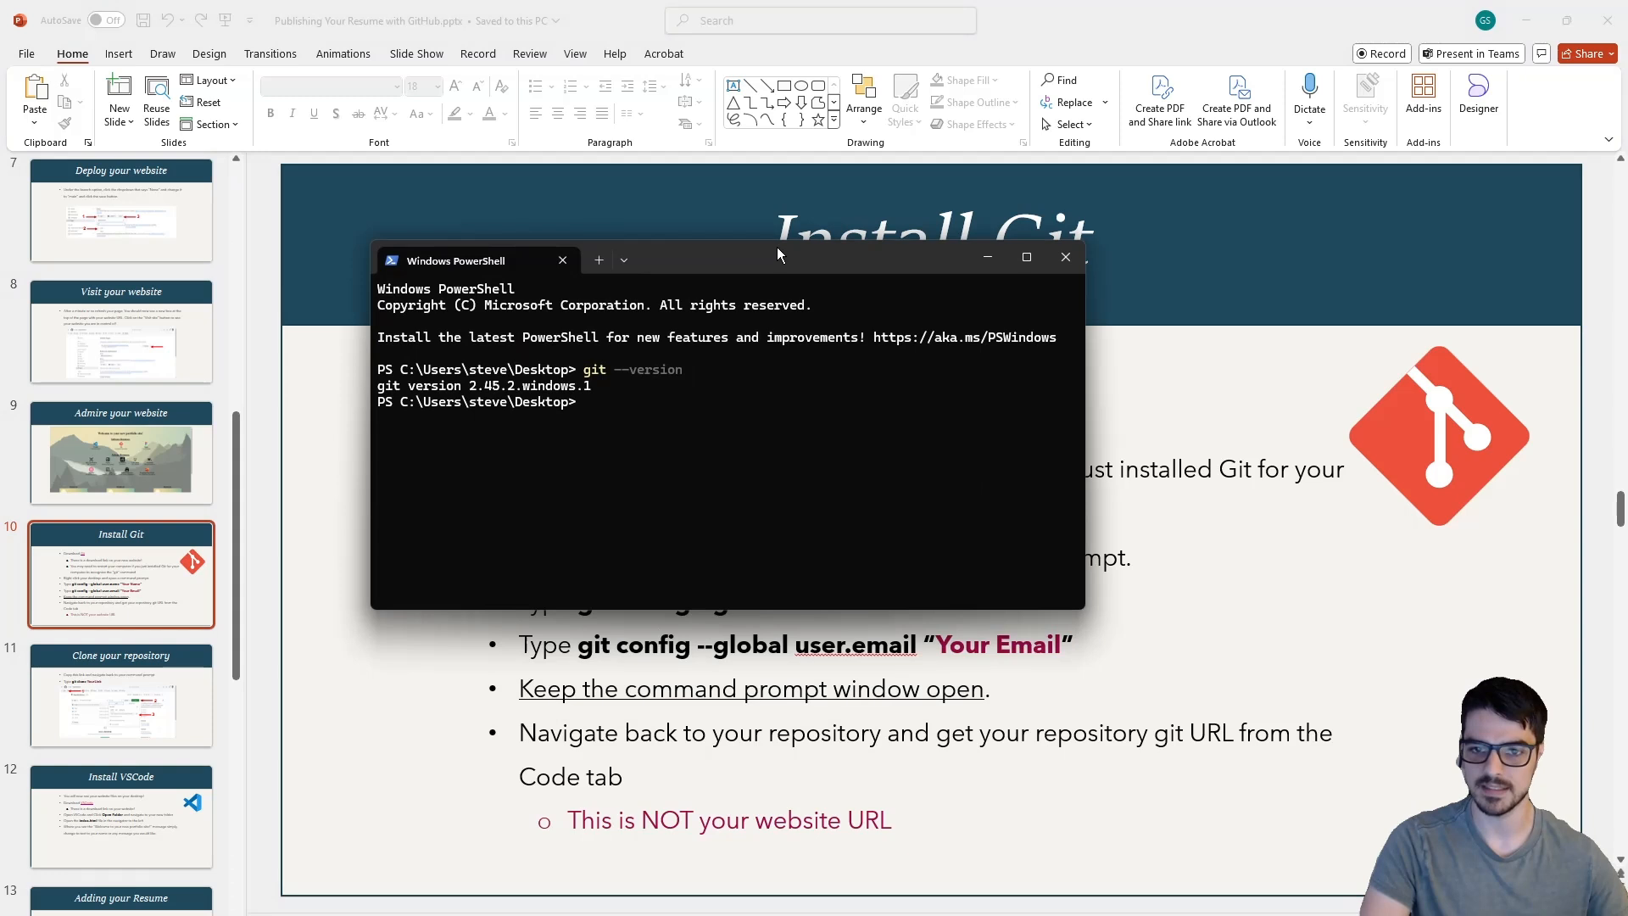
left_click_drag(780, 250, 744, 174)
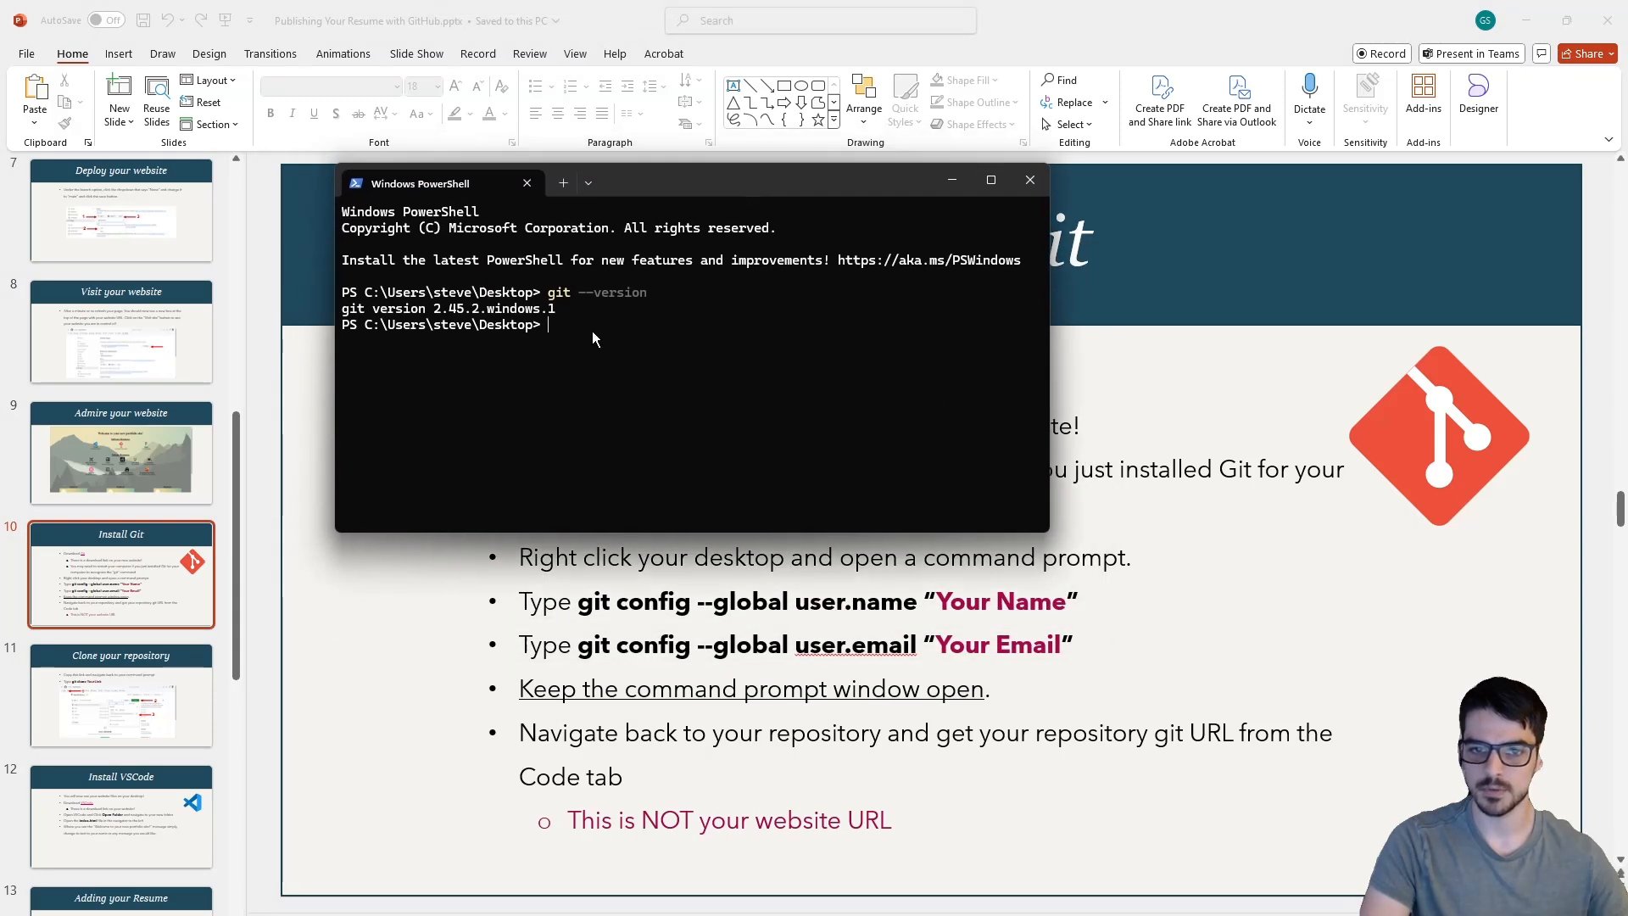
type("git conf")
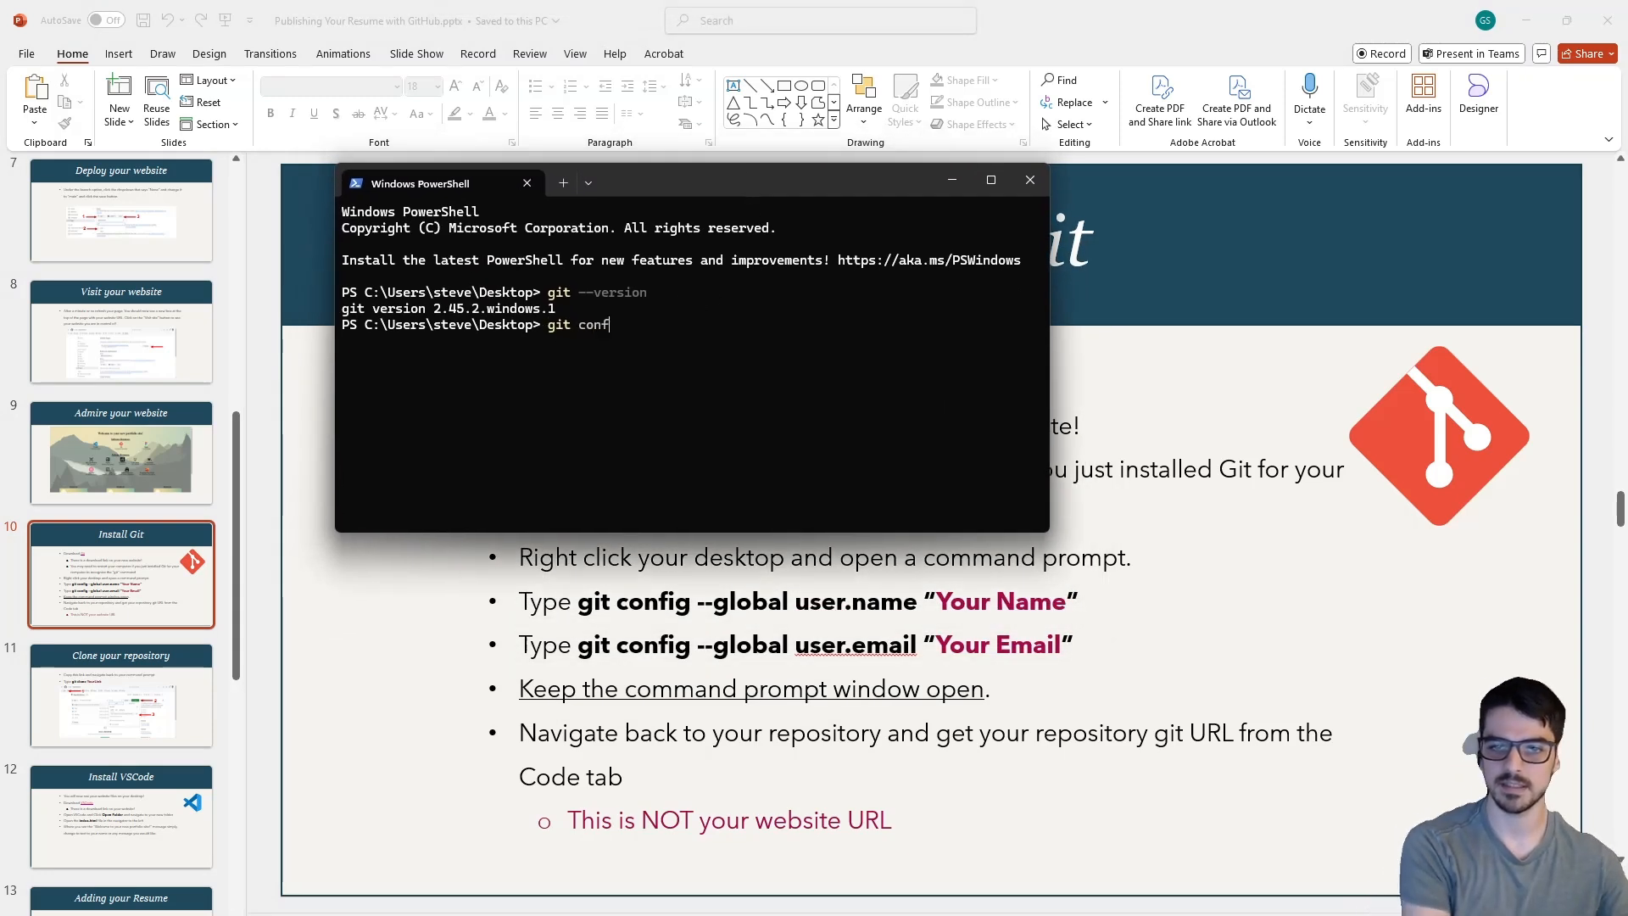